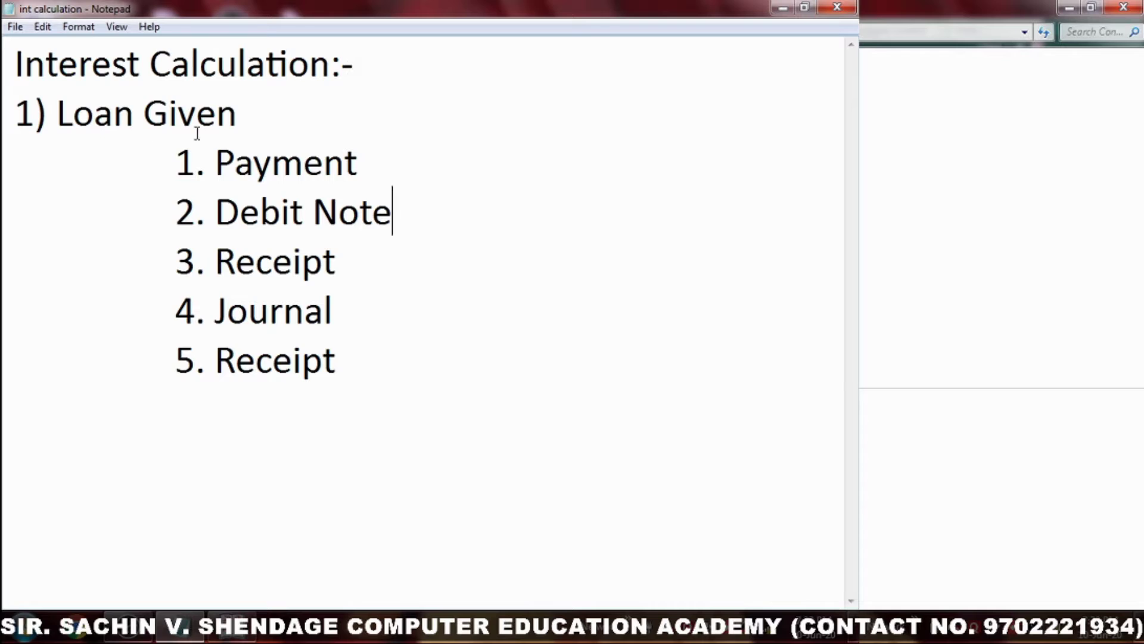
Step: Review the notes listing the Loan Given voucher sequence, from Payment through the final Receipt
{"action": "left_click", "coordinate": [259, 116]}
{"action": "left_click", "coordinate": [274, 156]}
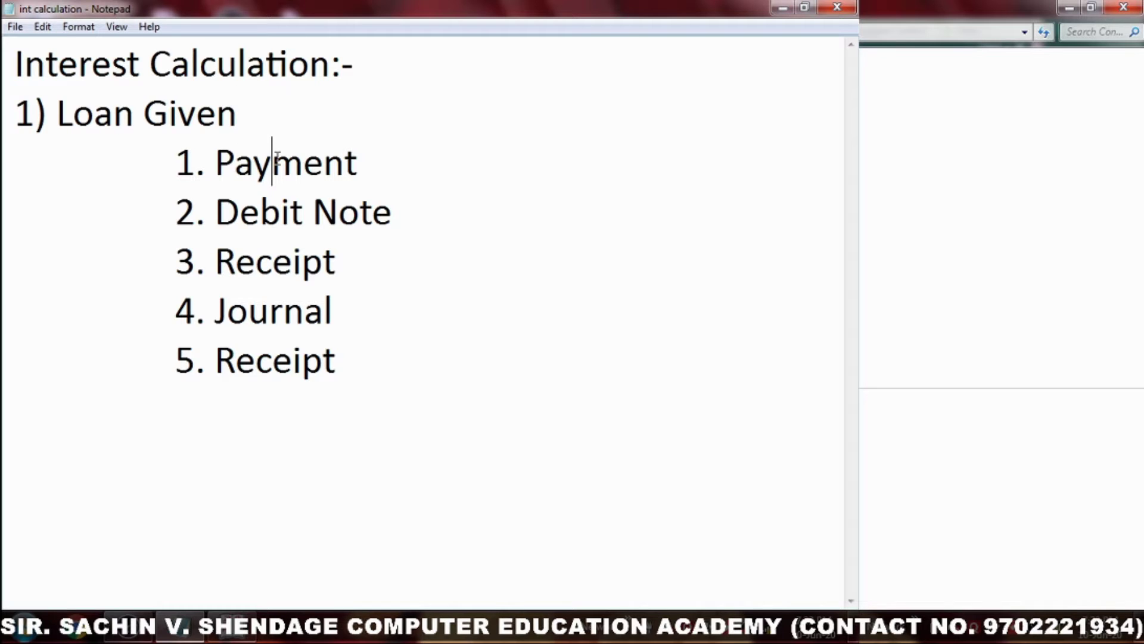
{"action": "left_click", "coordinate": [387, 156]}
{"action": "left_click", "coordinate": [393, 215]}
{"action": "left_click", "coordinate": [352, 266]}
{"action": "left_click", "coordinate": [346, 307]}
{"action": "left_click", "coordinate": [354, 361]}
Step: Switch to Tally.ERP 9 and start working in Educational Mode
{"action": "left_click", "coordinate": [238, 634]}
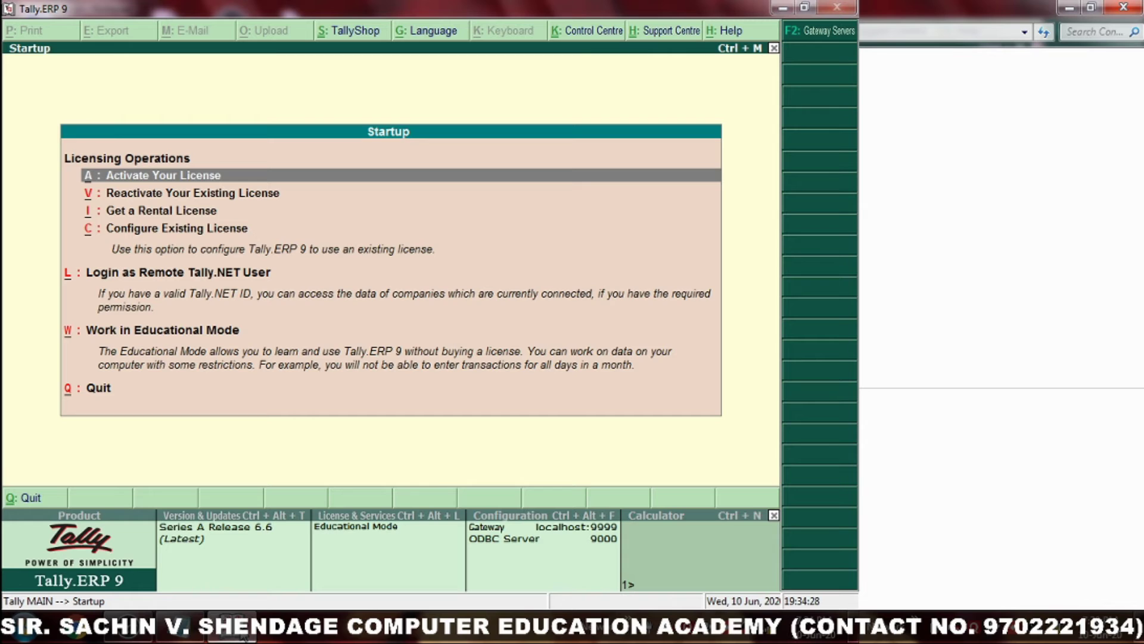
{"action": "key", "text": "Down"}
{"action": "key", "text": "Down"}
{"action": "key", "text": "Down"}
{"action": "key", "text": "Down"}
{"action": "key", "text": "Down"}
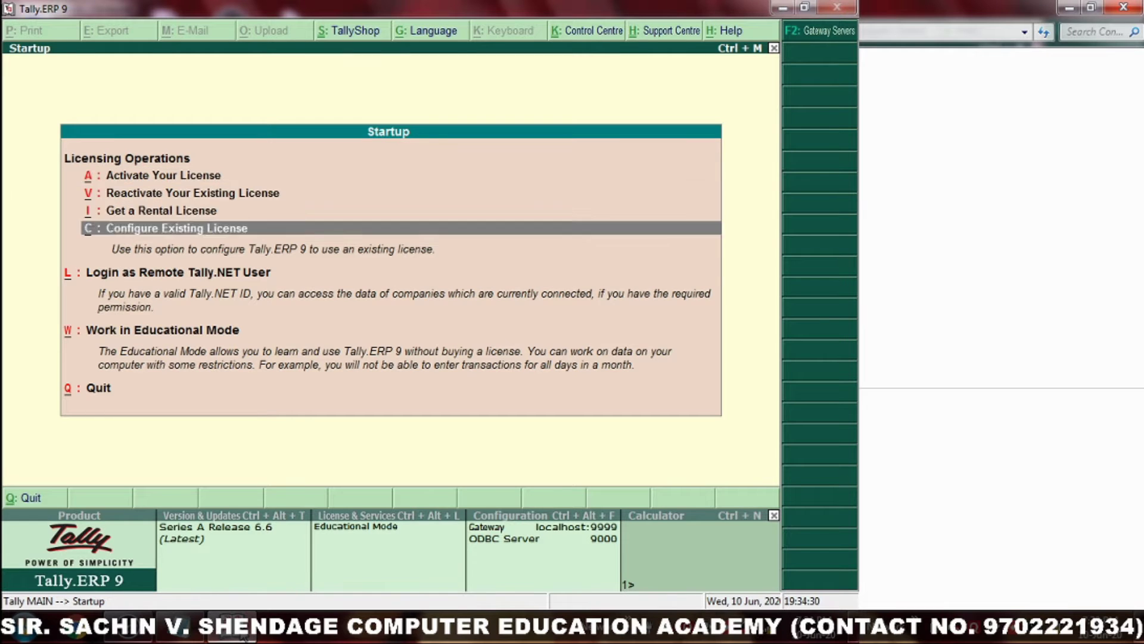
{"action": "key", "text": "Return"}
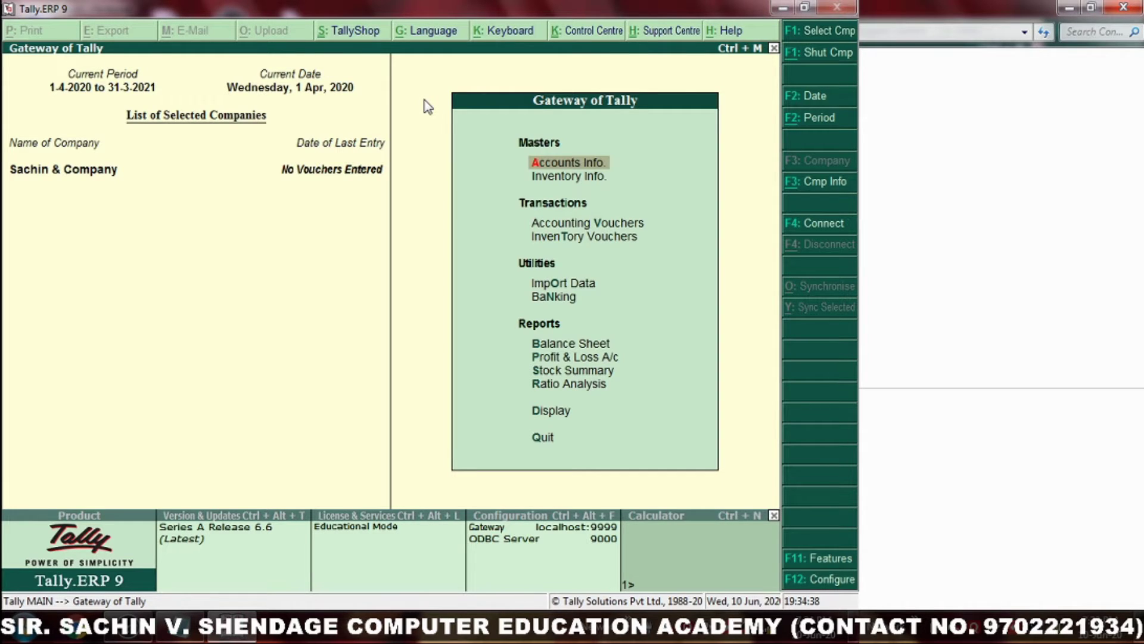
Step: Shut the open company and create a new one named Sachin & Com, with Maharashtra as the state
{"action": "key", "text": "alt+F1"}
{"action": "key", "text": "Down"}
{"action": "key", "text": "Down"}
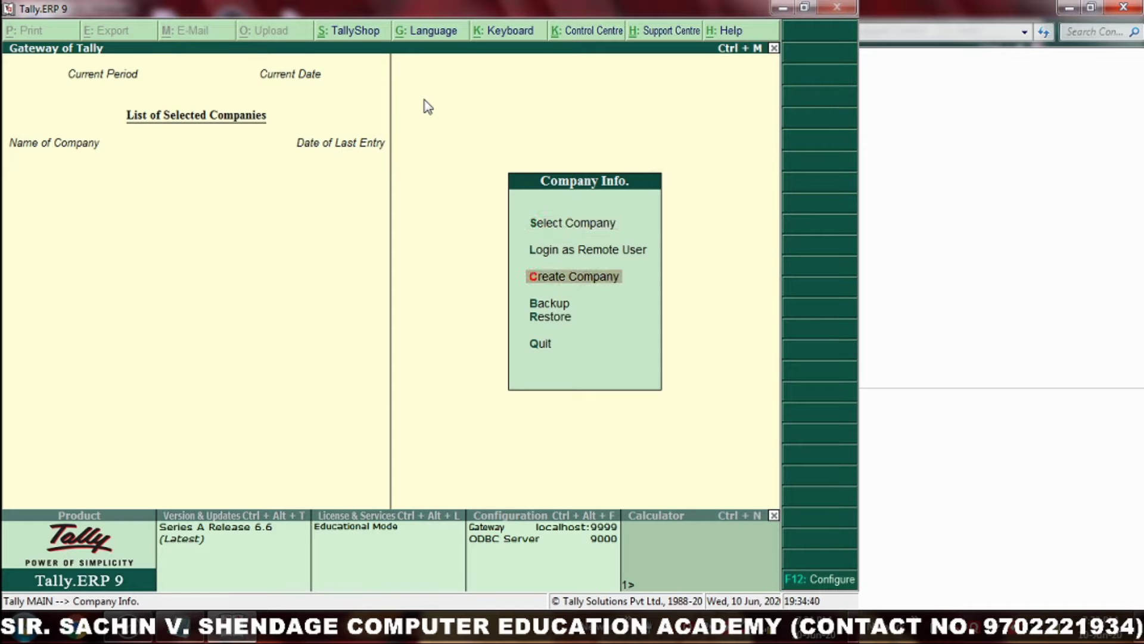
{"action": "key", "text": "Return"}
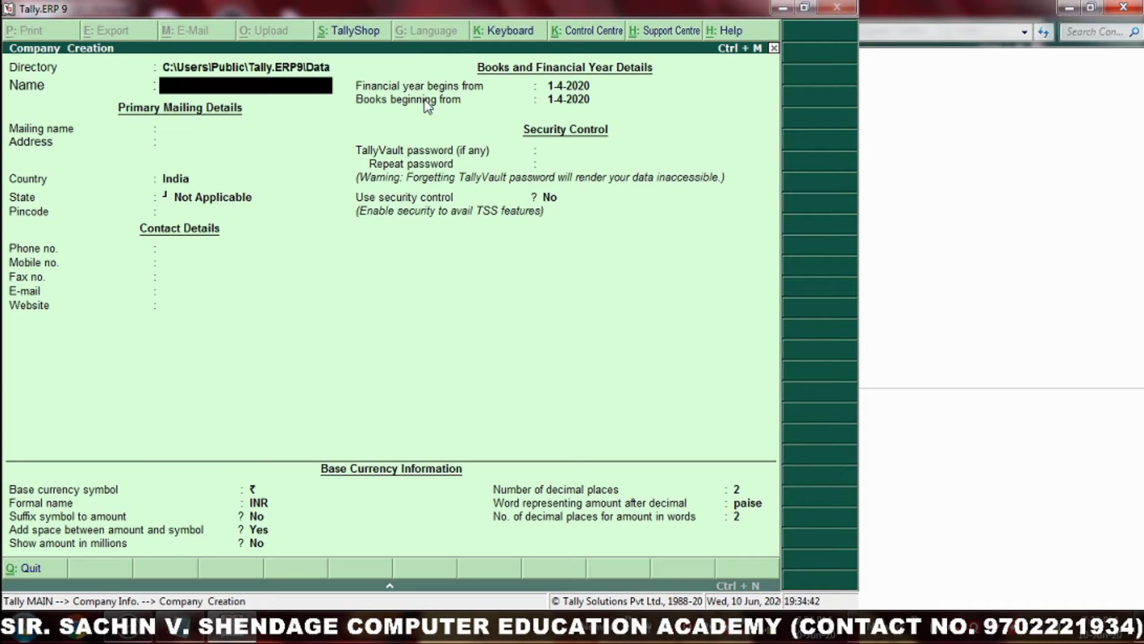
{"action": "type", "text": "Sachin & Com"}
{"action": "key", "text": "Return"}
{"action": "key", "text": "Return"}
{"action": "key", "text": "Return"}
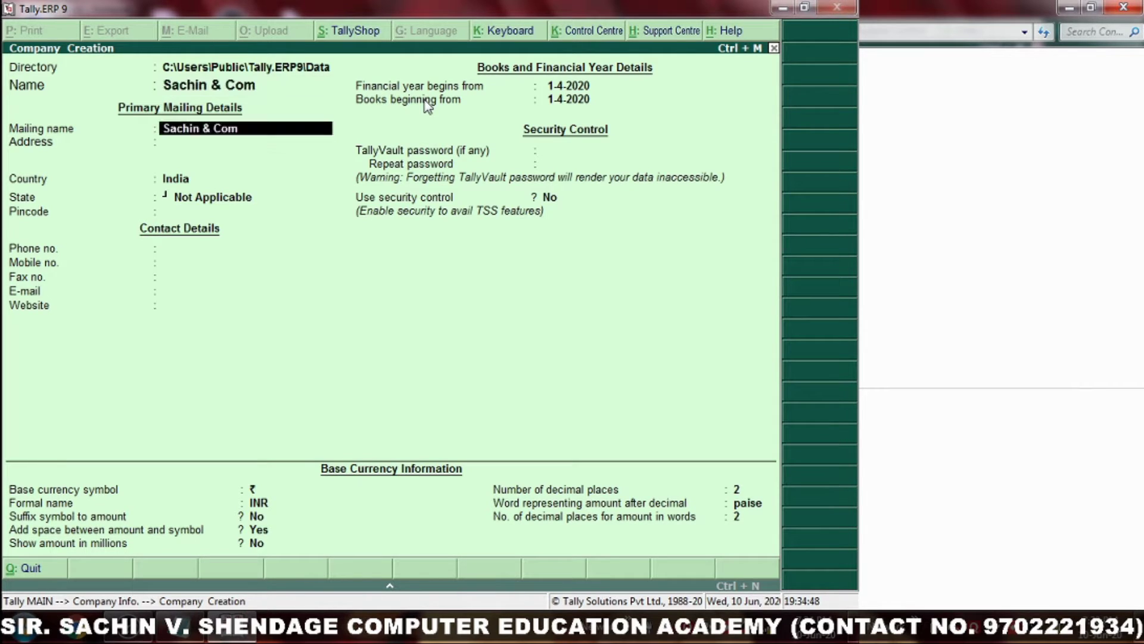
{"action": "key", "text": "Return"}
{"action": "type", "text": "Mah"}
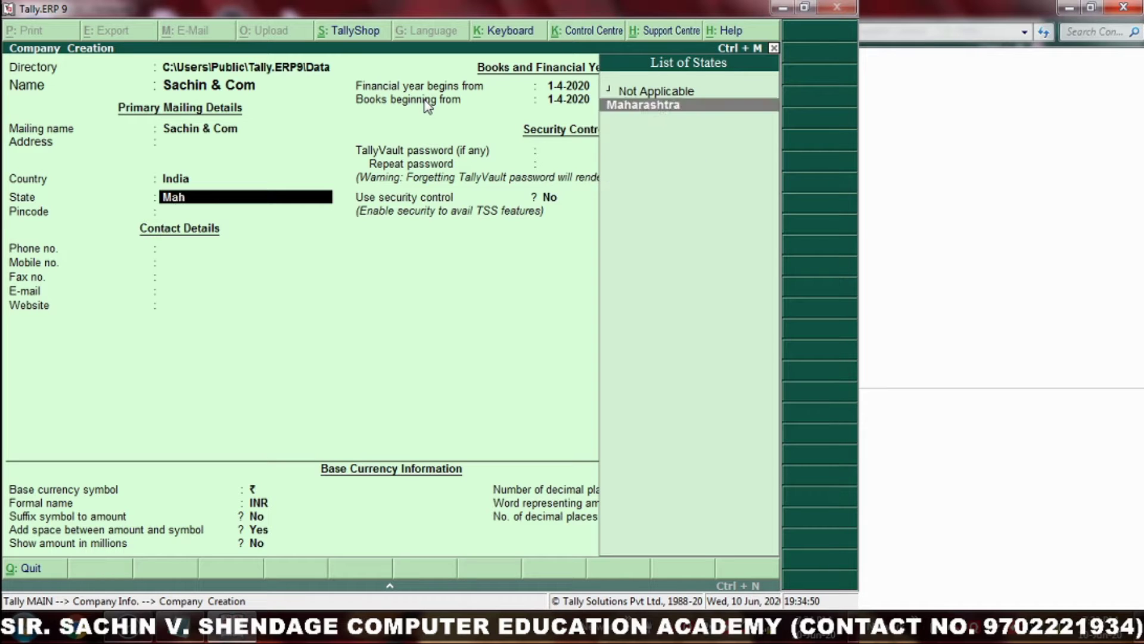
{"action": "key", "text": "Return"}
{"action": "key", "text": "Return"}
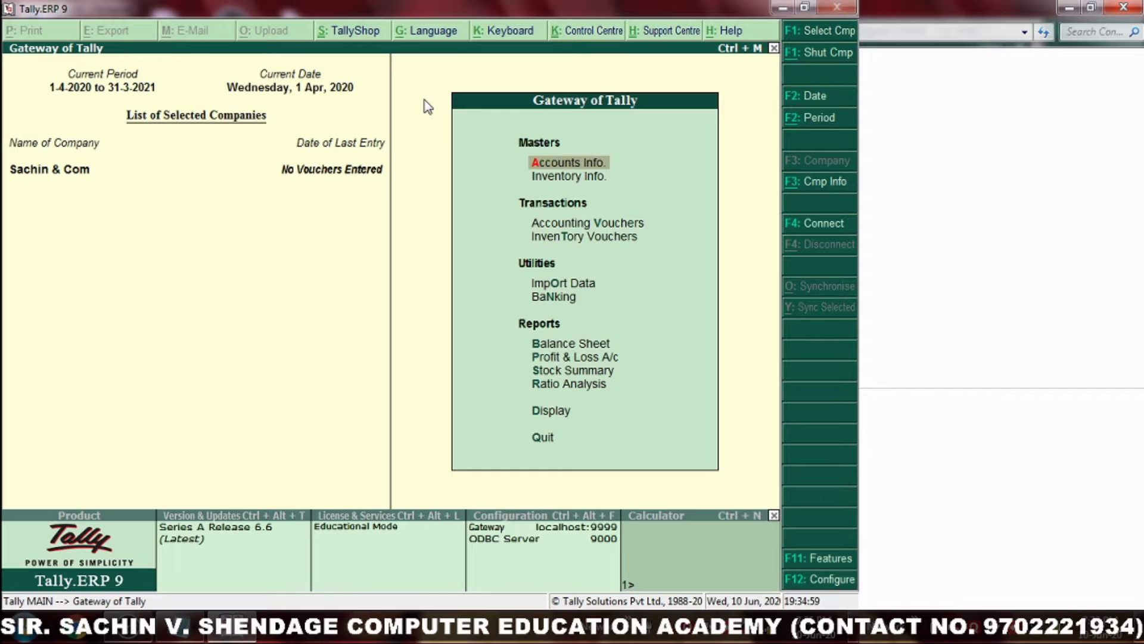
Step: Activate interest calculation in the company's accounting features
{"action": "key", "text": "F11"}
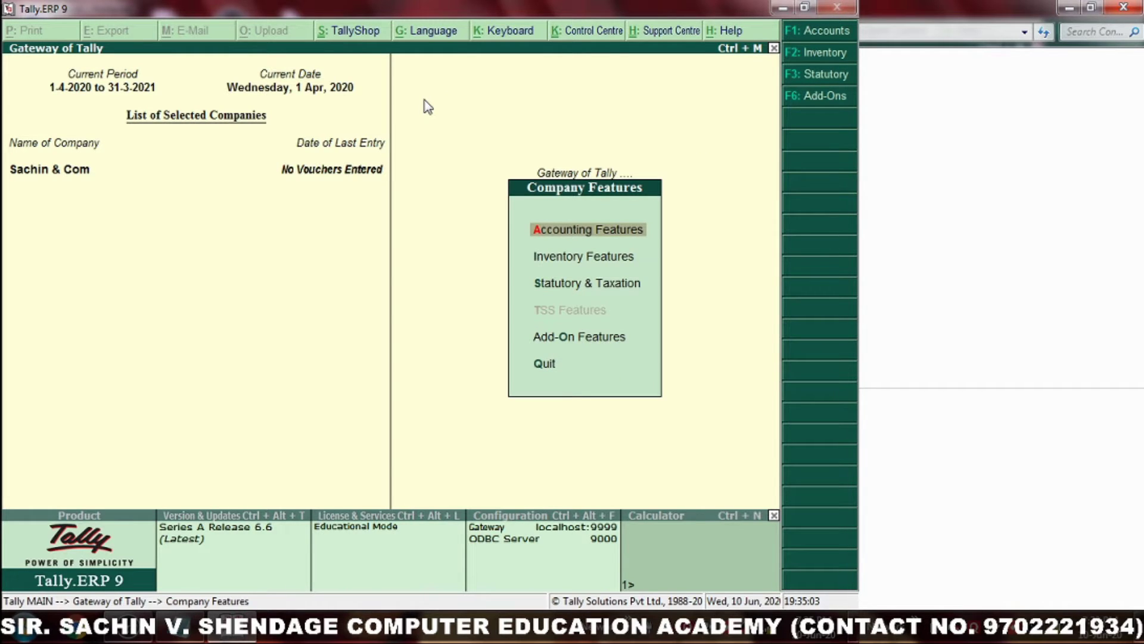
{"action": "key", "text": "Return"}
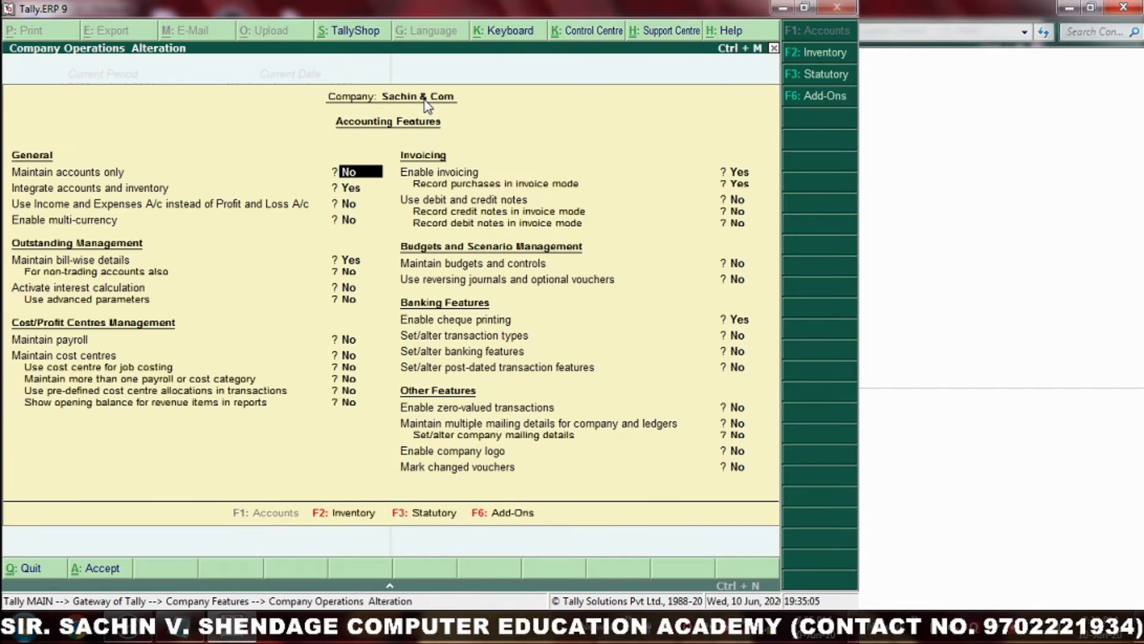
{"action": "key", "text": "Return"}
{"action": "key", "text": "Return"}
{"action": "key", "text": "Return"}
{"action": "key", "text": "Return"}
{"action": "key", "text": "Return"}
{"action": "key", "text": "Return"}
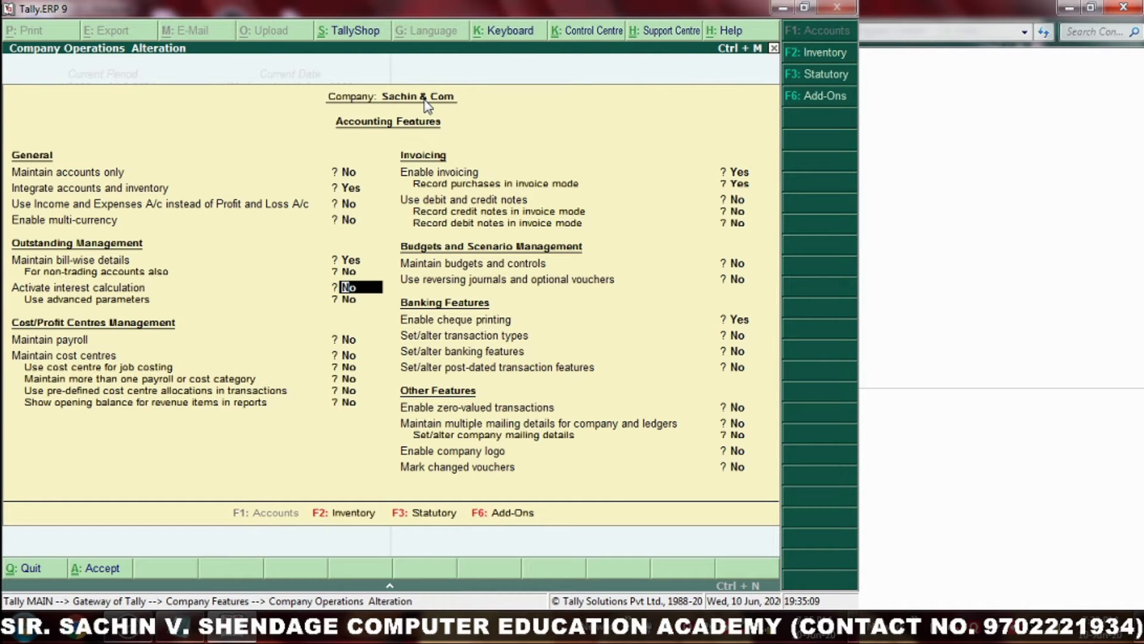
{"action": "type", "text": "y"}
{"action": "key", "text": "Return"}
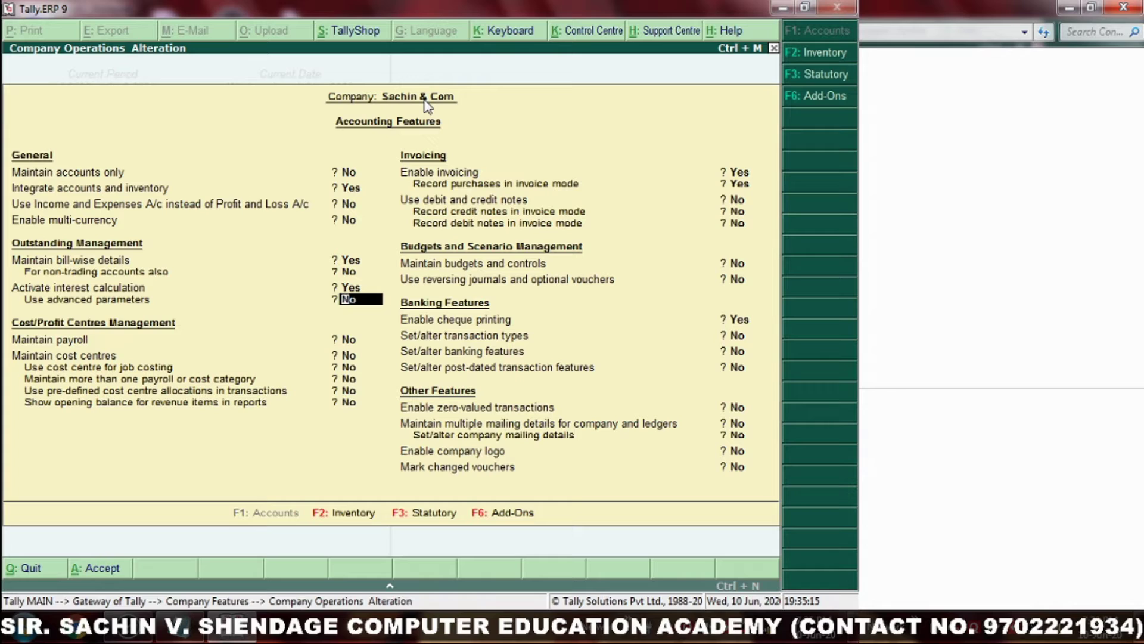
Step: Enable debit and credit notes, keep the remaining accounting features as they are, and save the settings
{"action": "key", "text": "Return"}
{"action": "key", "text": "Return"}
{"action": "key", "text": "Return"}
{"action": "key", "text": "Return"}
{"action": "key", "text": "Return"}
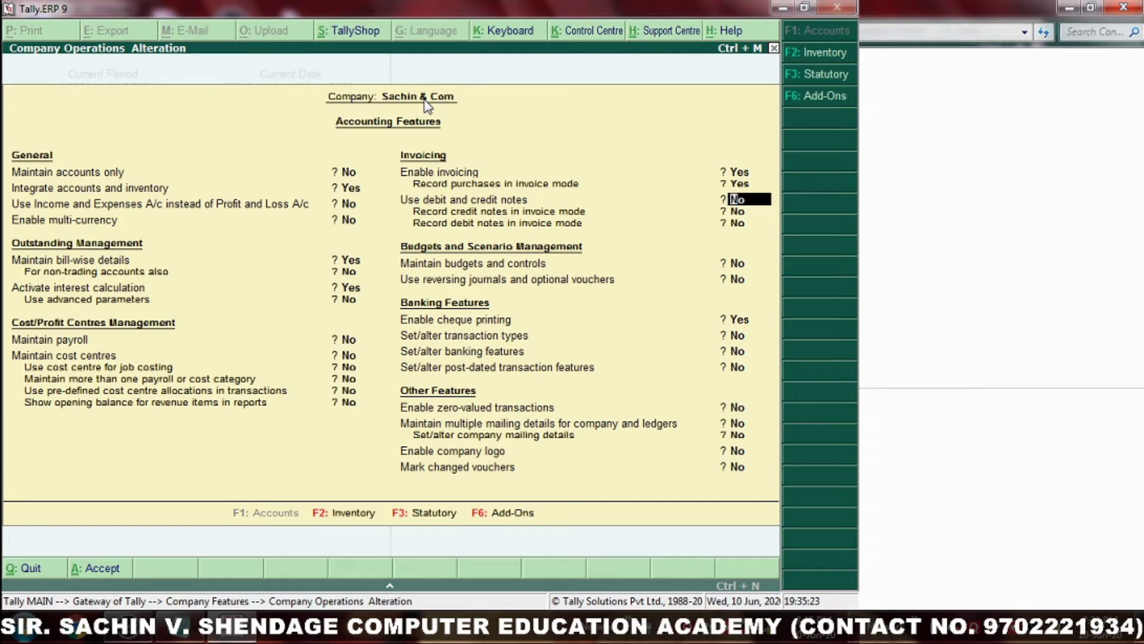
{"action": "type", "text": "y"}
{"action": "key", "text": "Return"}
{"action": "key", "text": "Return"}
{"action": "key", "text": "Return"}
{"action": "key", "text": "Return"}
{"action": "key", "text": "Return"}
{"action": "key", "text": "Return"}
{"action": "key", "text": "Return"}
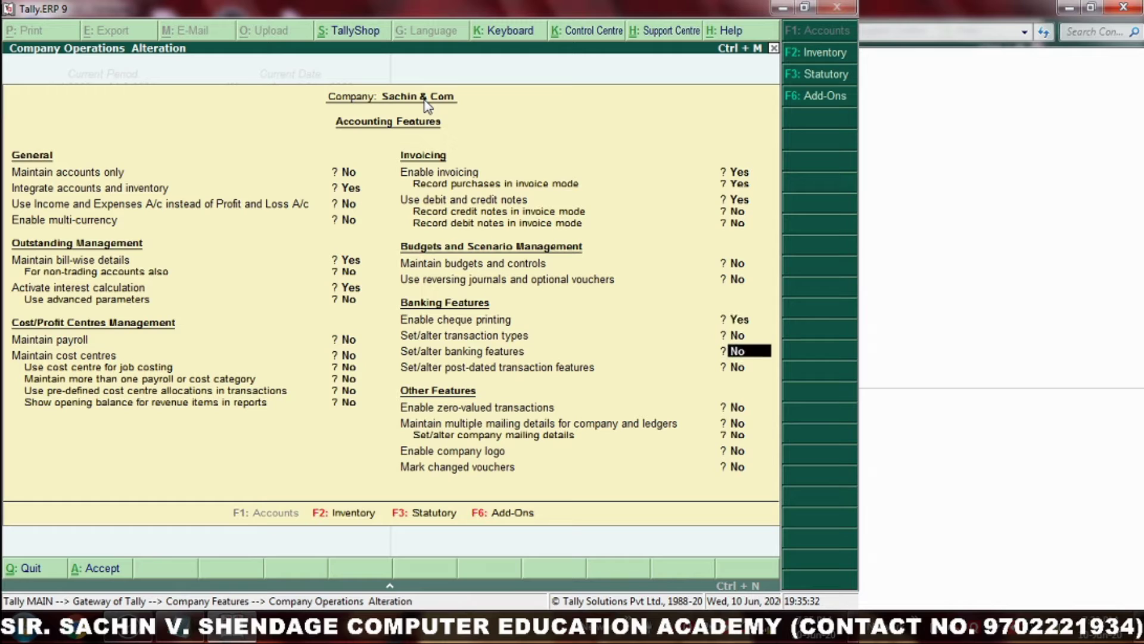
{"action": "key", "text": "Return"}
{"action": "key", "text": "Return"}
{"action": "key", "text": "Return"}
{"action": "key", "text": "Return"}
{"action": "key", "text": "Return"}
{"action": "key", "text": "Return"}
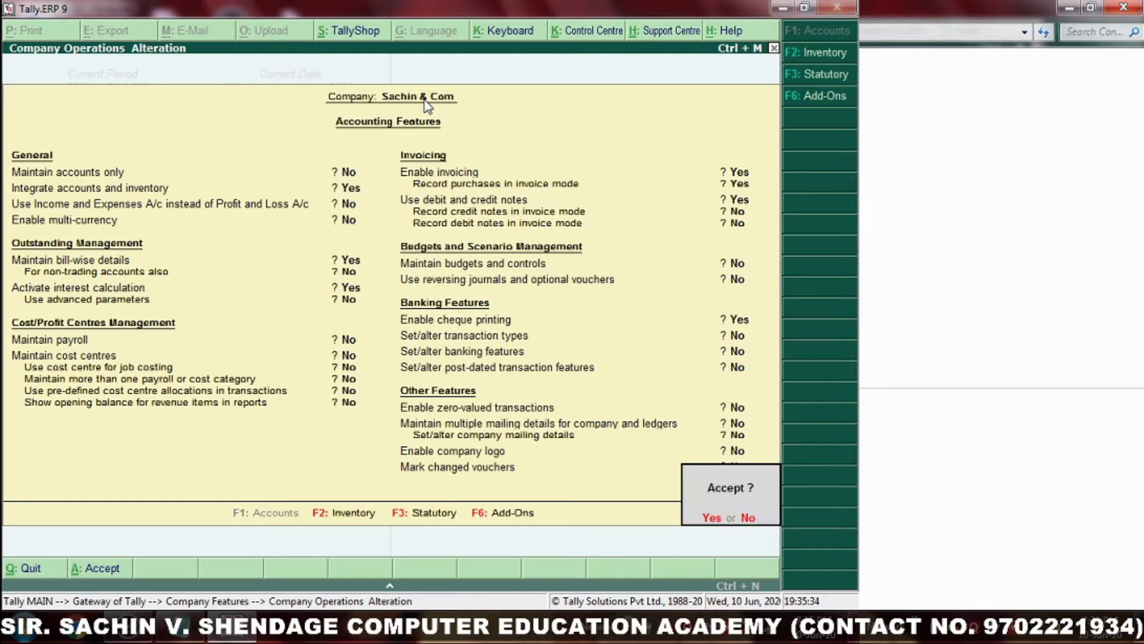
{"action": "key", "text": "Return"}
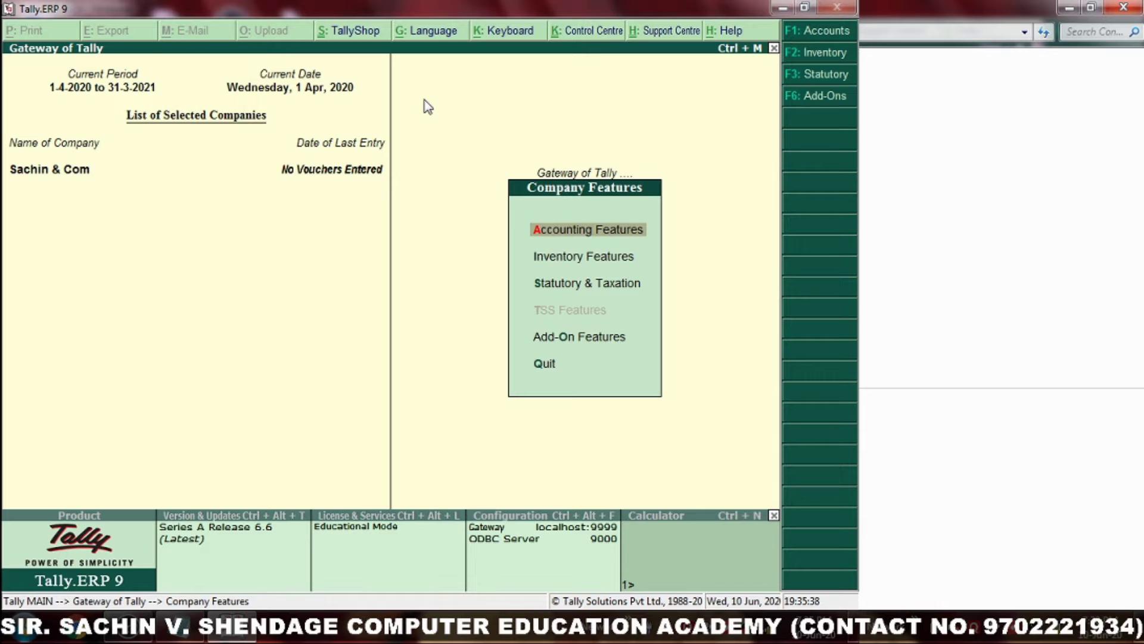
{"action": "key", "text": "Escape"}
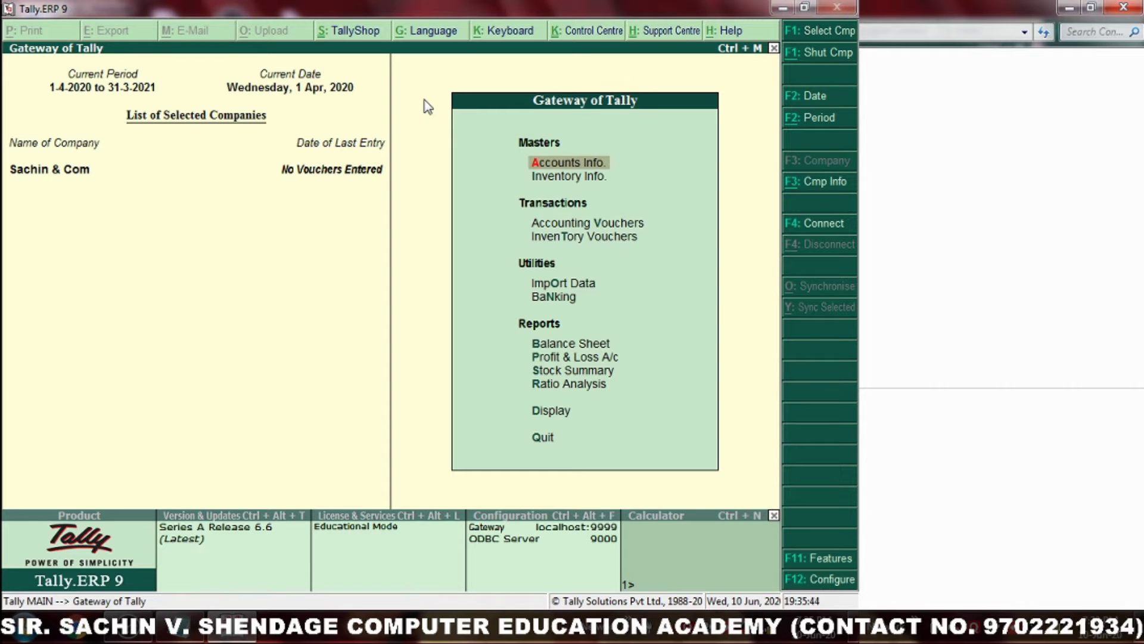
Step: Open the Debit Note voucher type for alteration
{"action": "key", "text": "Return"}
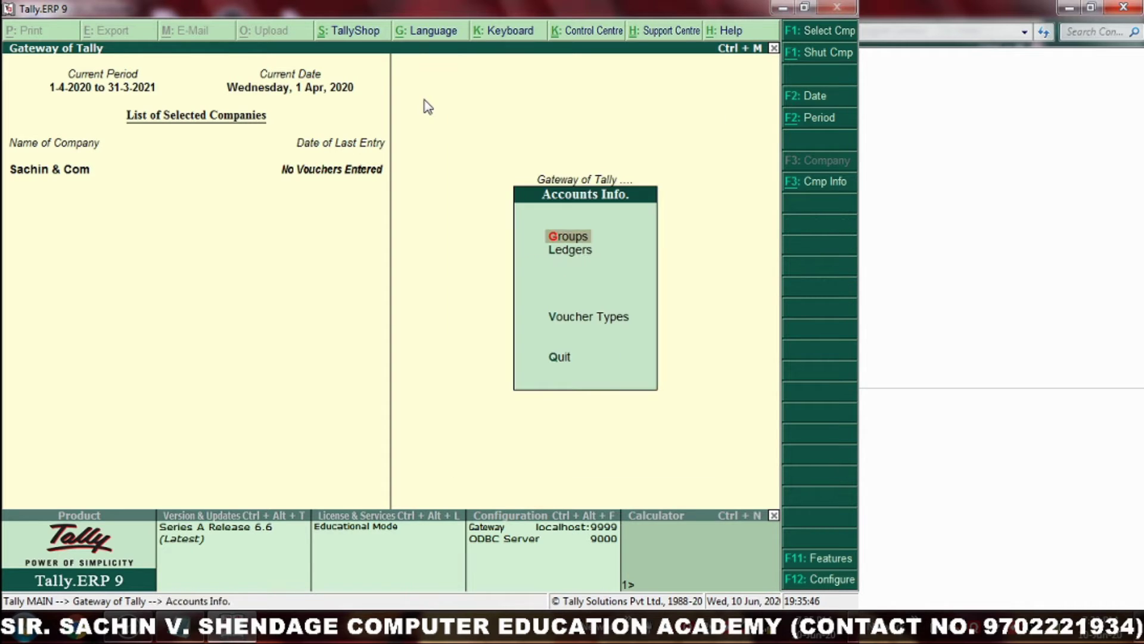
{"action": "key", "text": "Down"}
{"action": "key", "text": "Down"}
{"action": "key", "text": "Return"}
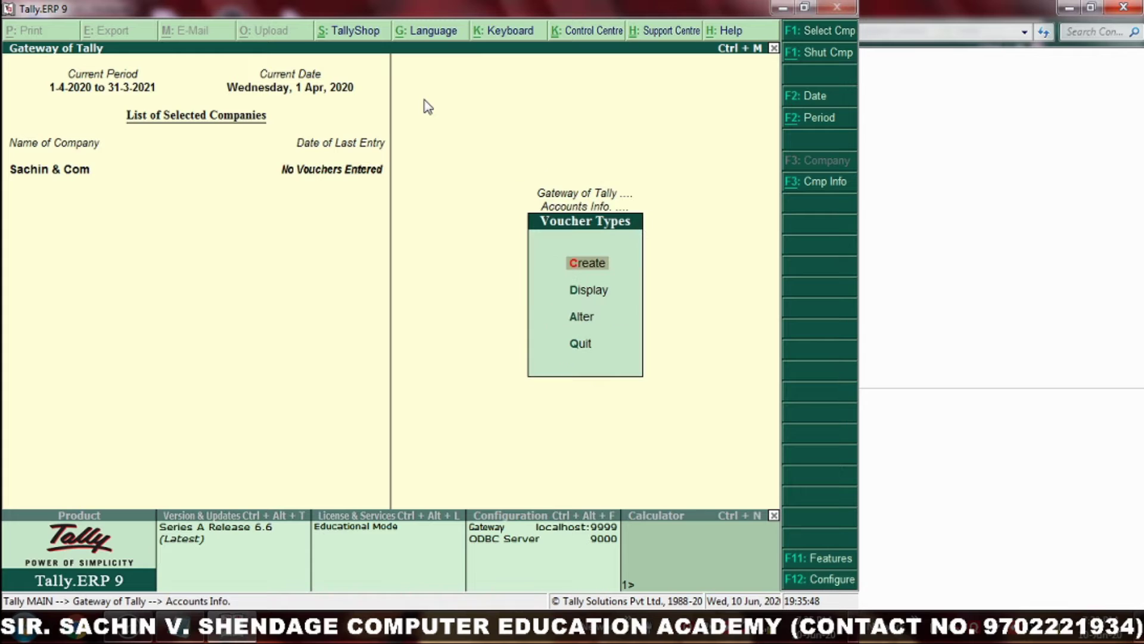
{"action": "key", "text": "Down"}
{"action": "key", "text": "Down"}
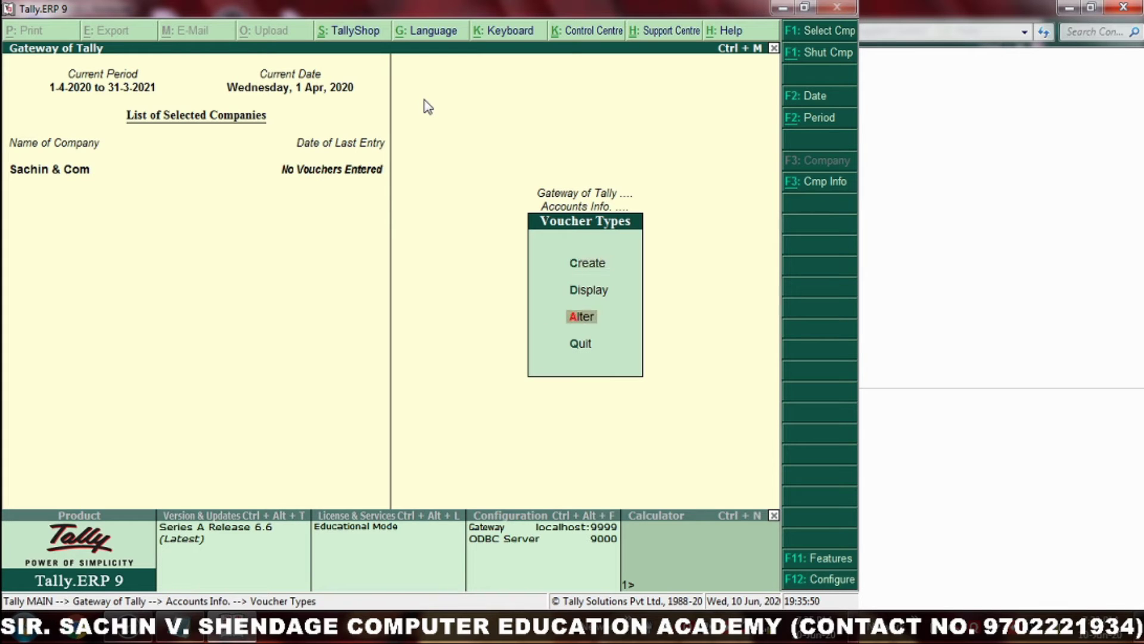
{"action": "key", "text": "Return"}
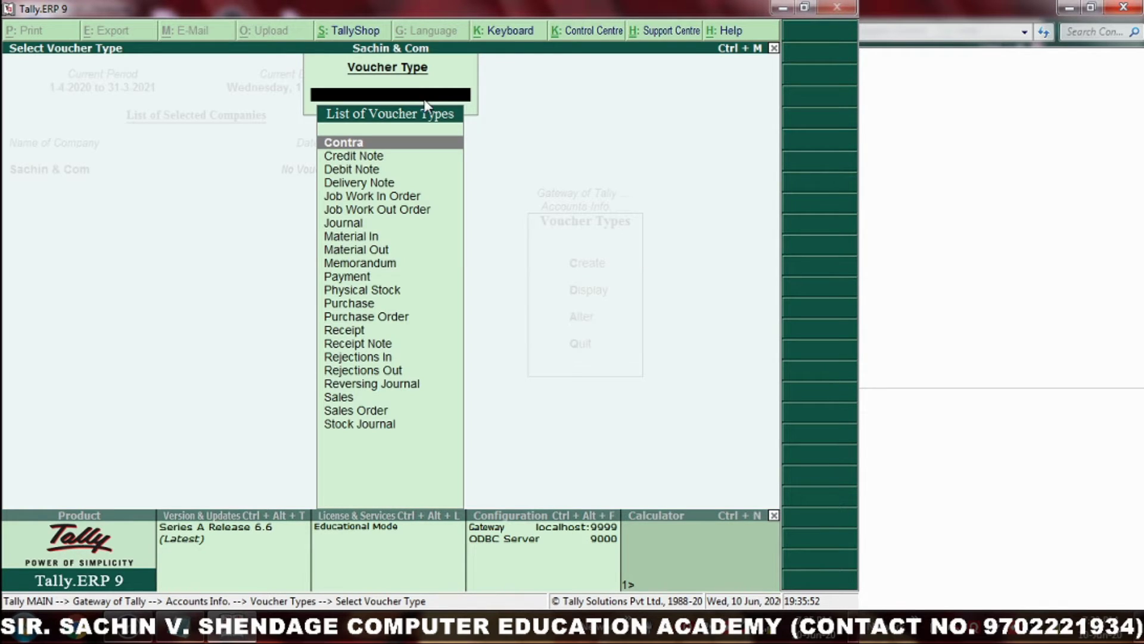
{"action": "key", "text": "Down"}
{"action": "key", "text": "Down"}
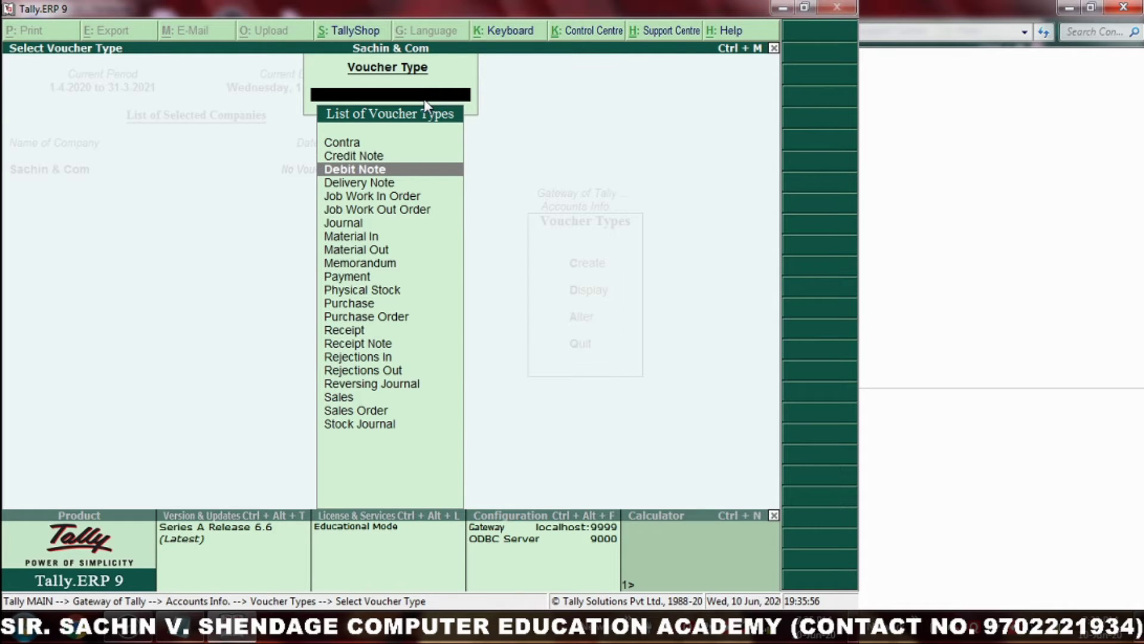
{"action": "key", "text": "Return"}
Step: Add a class named Simple Int to the Debit Note voucher type, keeping its other settings
{"action": "key", "text": "Return"}
{"action": "key", "text": "Return"}
{"action": "key", "text": "Return"}
{"action": "key", "text": "Return"}
{"action": "key", "text": "Return"}
{"action": "key", "text": "Return"}
{"action": "key", "text": "Return"}
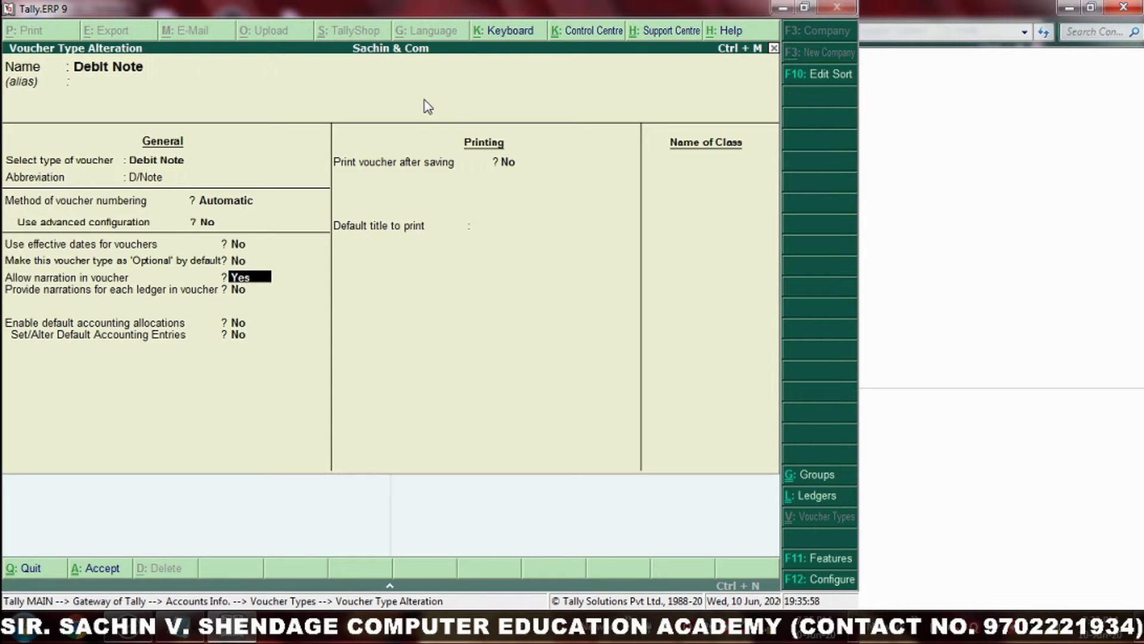
{"action": "key", "text": "Return"}
{"action": "key", "text": "Return"}
{"action": "key", "text": "Return"}
{"action": "key", "text": "Return"}
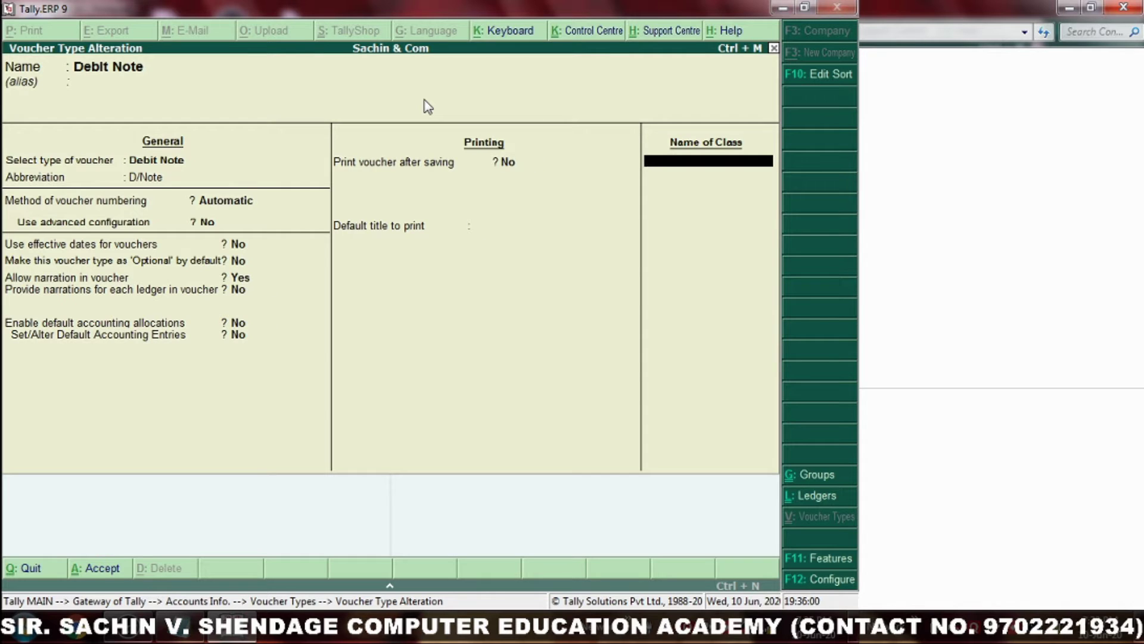
{"action": "type", "text": "Simple Int."}
{"action": "key", "text": "Return"}
Step: Set the Simple Int class to be used for interest accounting and save the Debit Note voucher type
{"action": "type", "text": "y"}
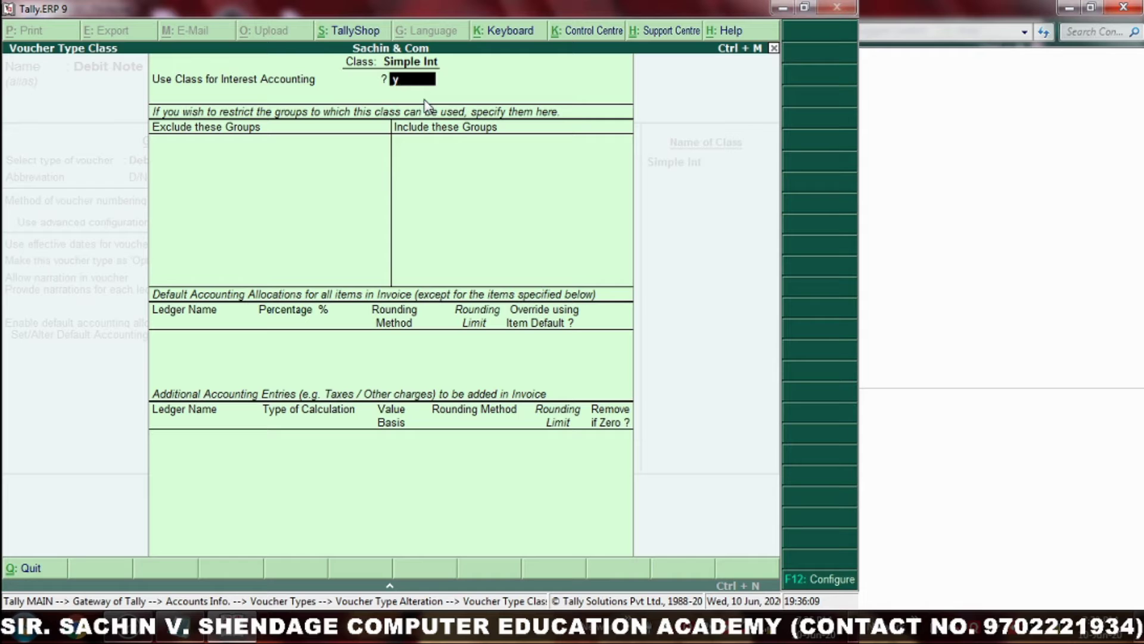
{"action": "key", "text": "Return"}
{"action": "key", "text": "Return"}
{"action": "key", "text": "Return"}
{"action": "key", "text": "Return"}
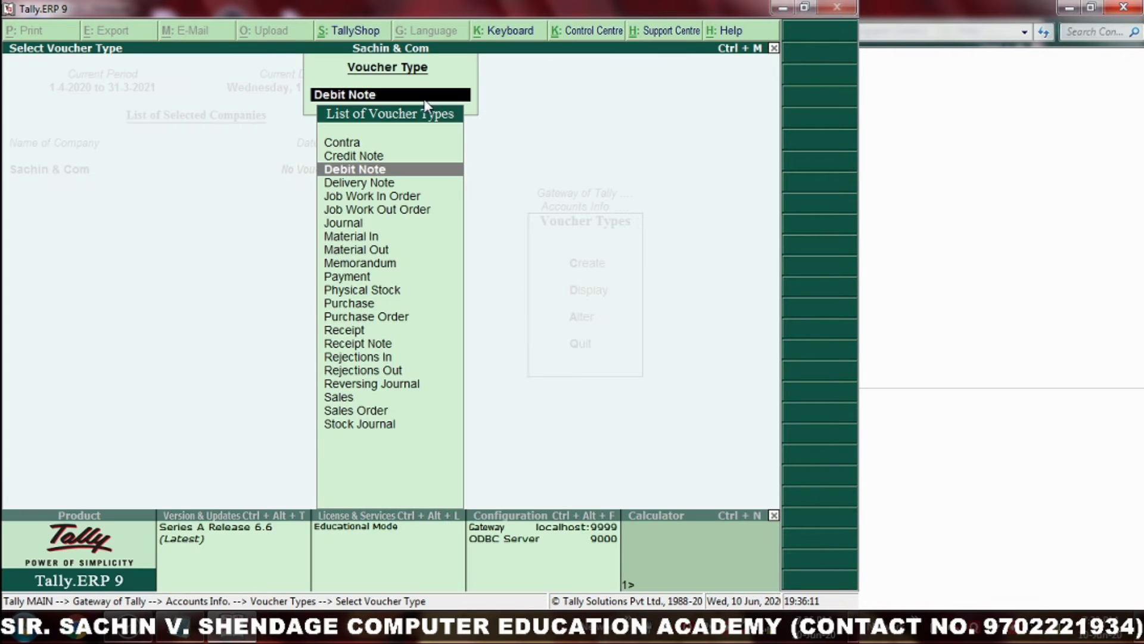
{"action": "key", "text": "Escape"}
{"action": "key", "text": "Escape"}
{"action": "key", "text": "Escape"}
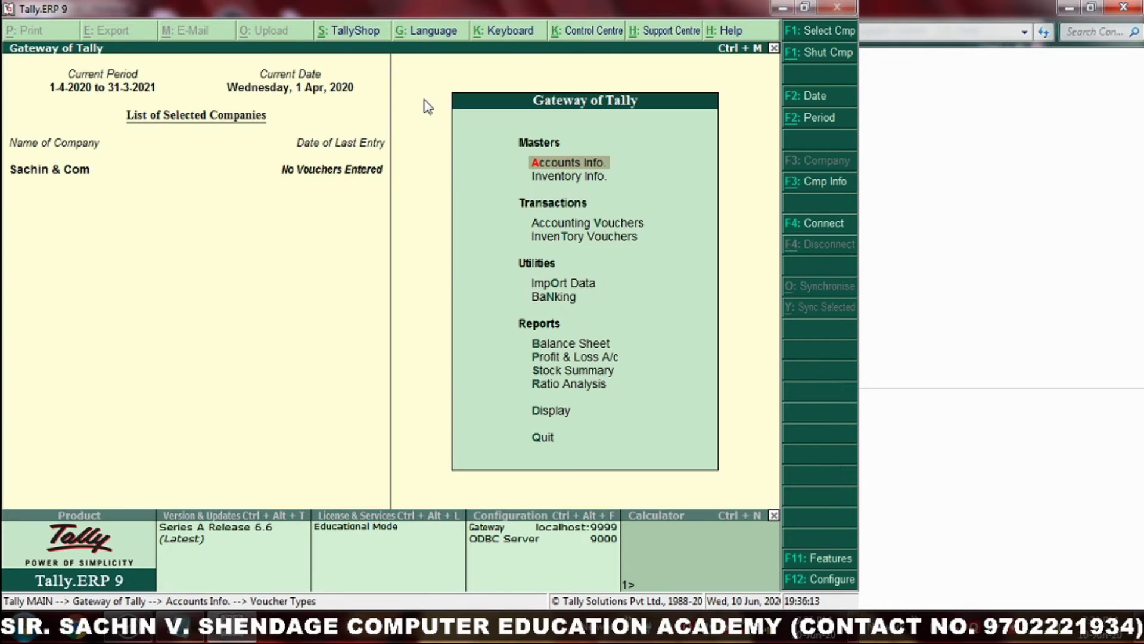
Step: Reopen the saved Debit Note voucher type in alteration mode to check its setup
{"action": "key", "text": "Return"}
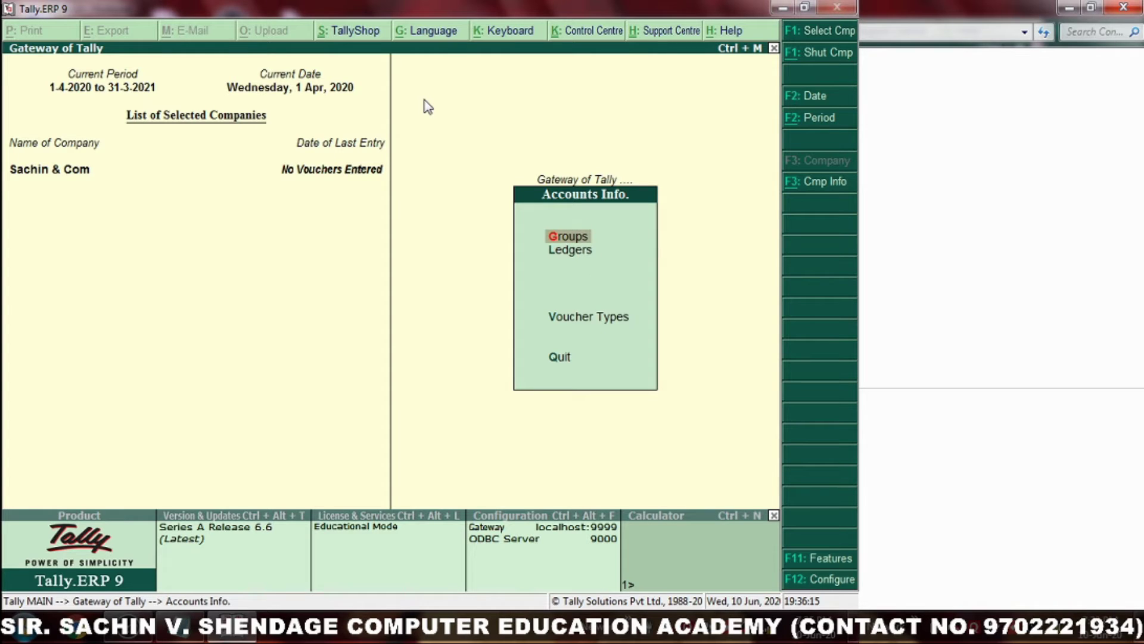
{"action": "key", "text": "Down"}
{"action": "key", "text": "Down"}
{"action": "key", "text": "Return"}
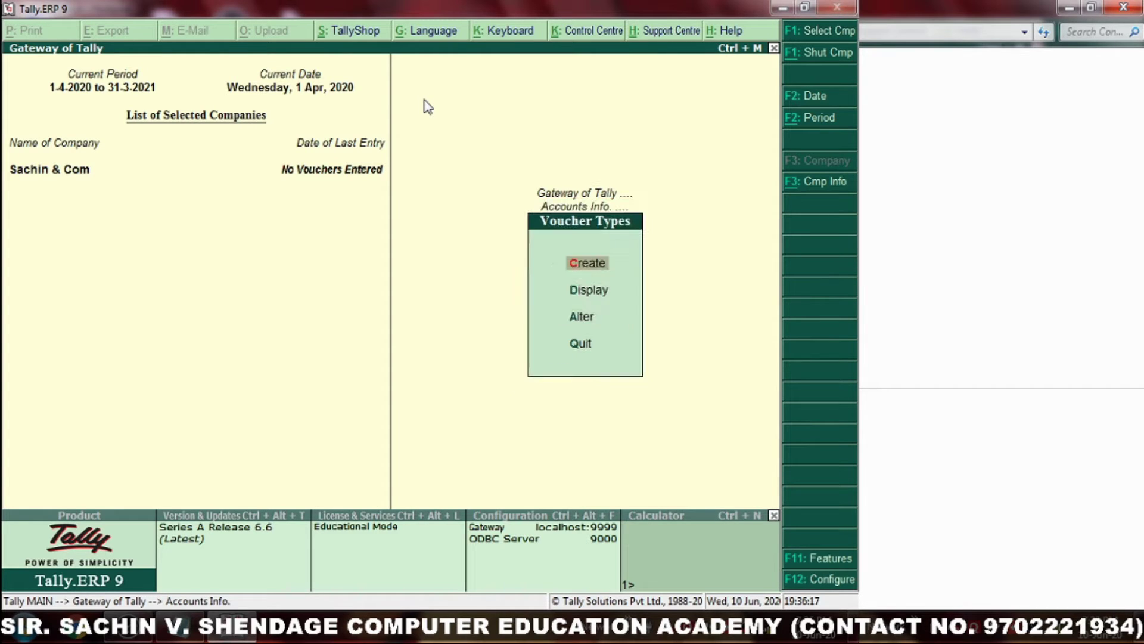
{"action": "key", "text": "Down"}
{"action": "key", "text": "Down"}
{"action": "key", "text": "Return"}
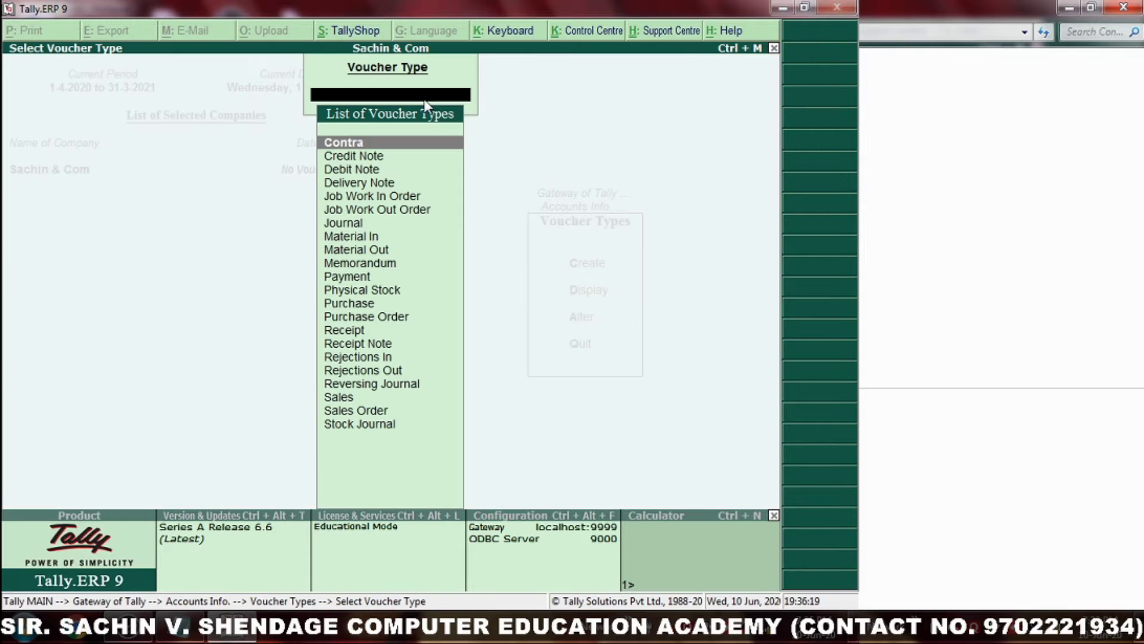
{"action": "key", "text": "Down"}
{"action": "key", "text": "Down"}
{"action": "key", "text": "Return"}
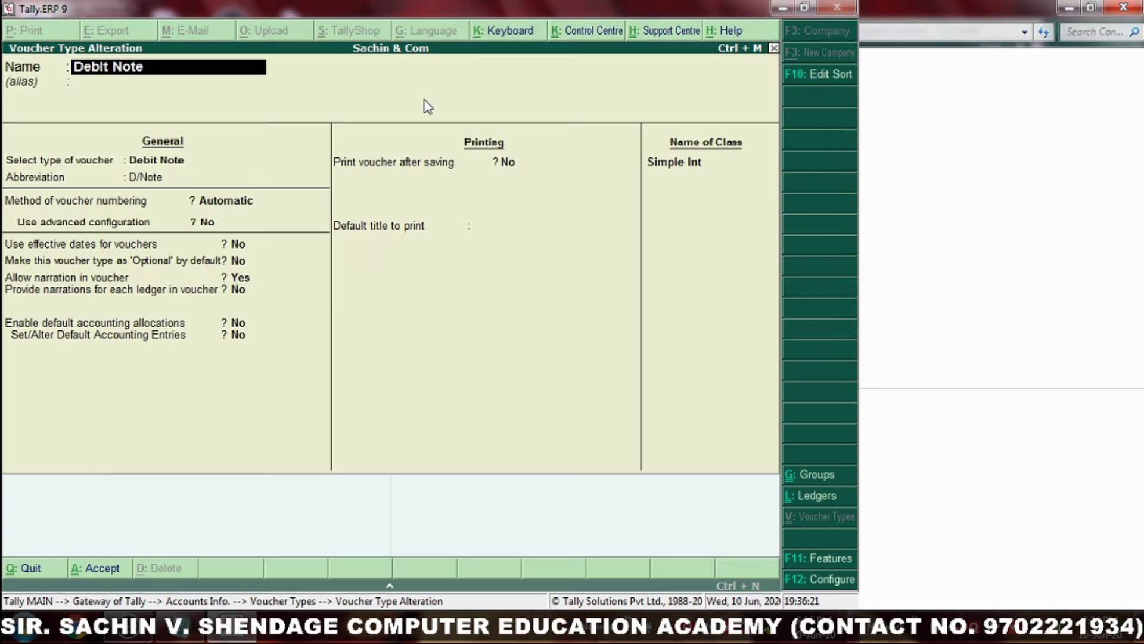
Step: Open the Debit Note's Simple Int class to check its interest accounting and compound interest settings
{"action": "key", "text": "Return"}
{"action": "key", "text": "Return"}
{"action": "key", "text": "Return"}
{"action": "key", "text": "Return"}
{"action": "key", "text": "Return"}
{"action": "key", "text": "Return"}
{"action": "key", "text": "Return"}
{"action": "key", "text": "Return"}
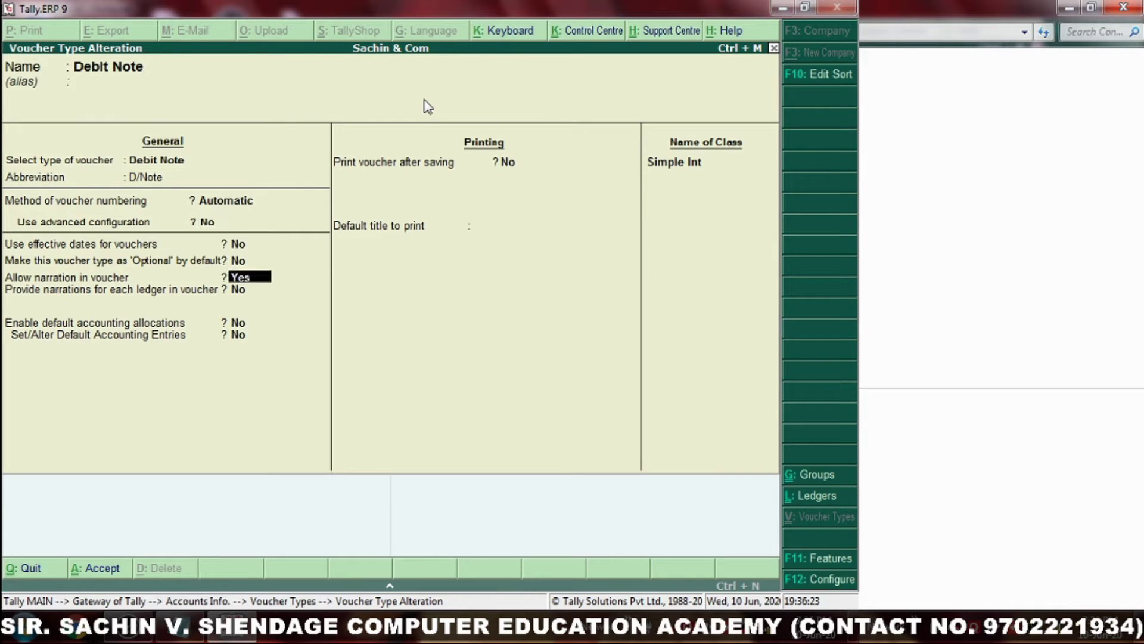
{"action": "key", "text": "Return"}
{"action": "key", "text": "Return"}
{"action": "key", "text": "Return"}
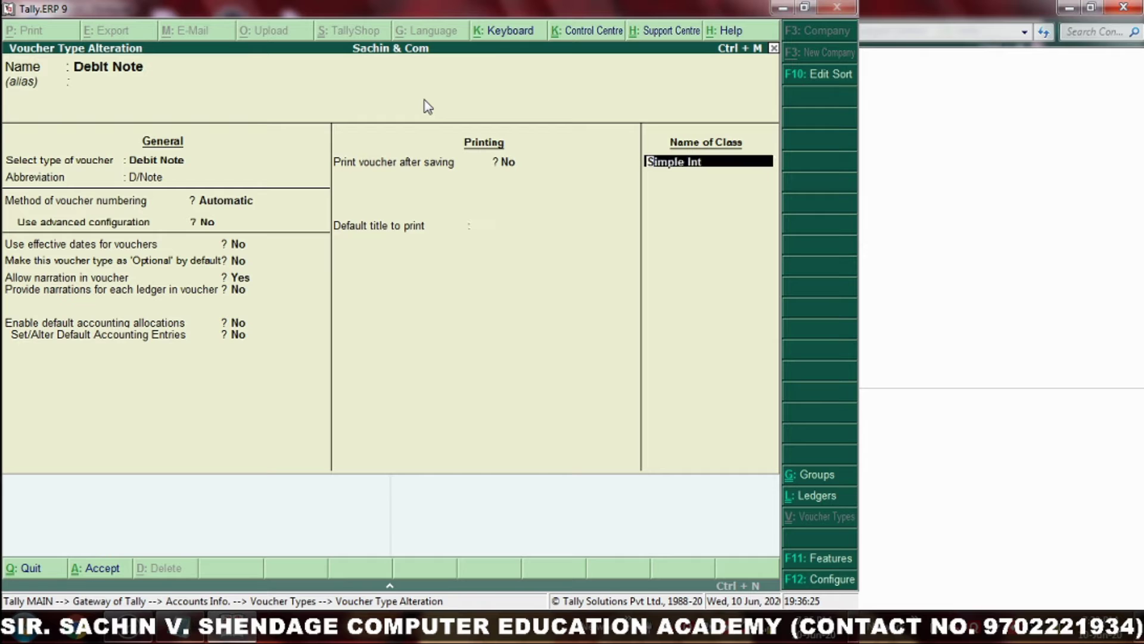
{"action": "key", "text": "Return"}
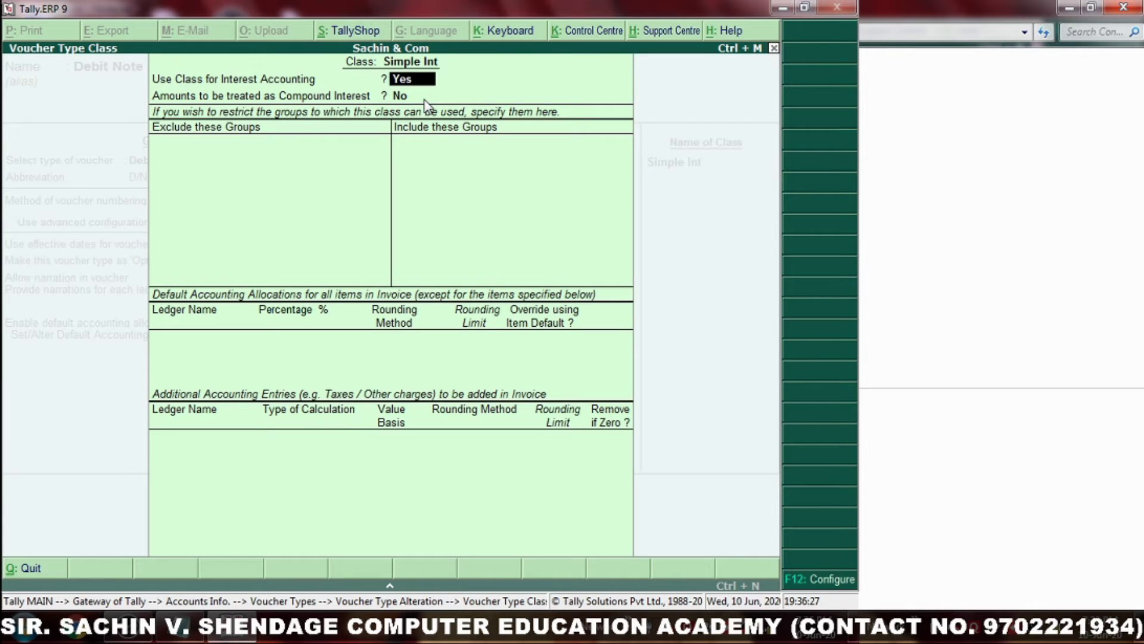
Step: Leave the Debit Note voucher type and its Simple Int class unchanged and return to the Gateway of Tally
{"action": "key", "text": "Return"}
{"action": "key", "text": "Return"}
{"action": "key", "text": "Return"}
{"action": "key", "text": "Return"}
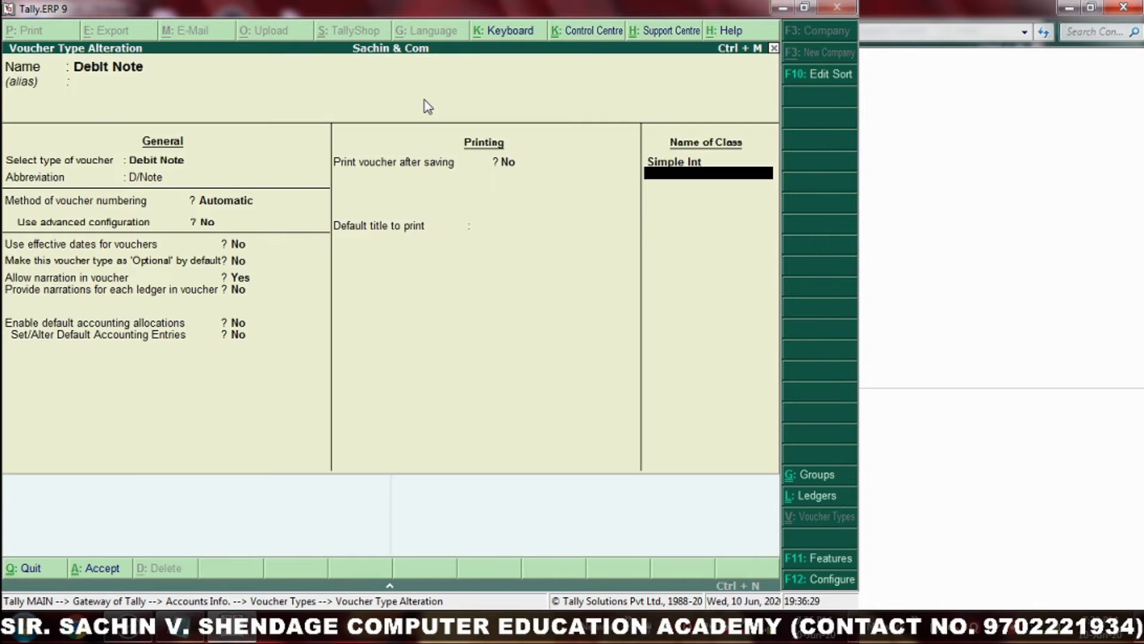
{"action": "key", "text": "Escape"}
{"action": "key", "text": "Escape"}
{"action": "key", "text": "Escape"}
{"action": "key", "text": "Escape"}
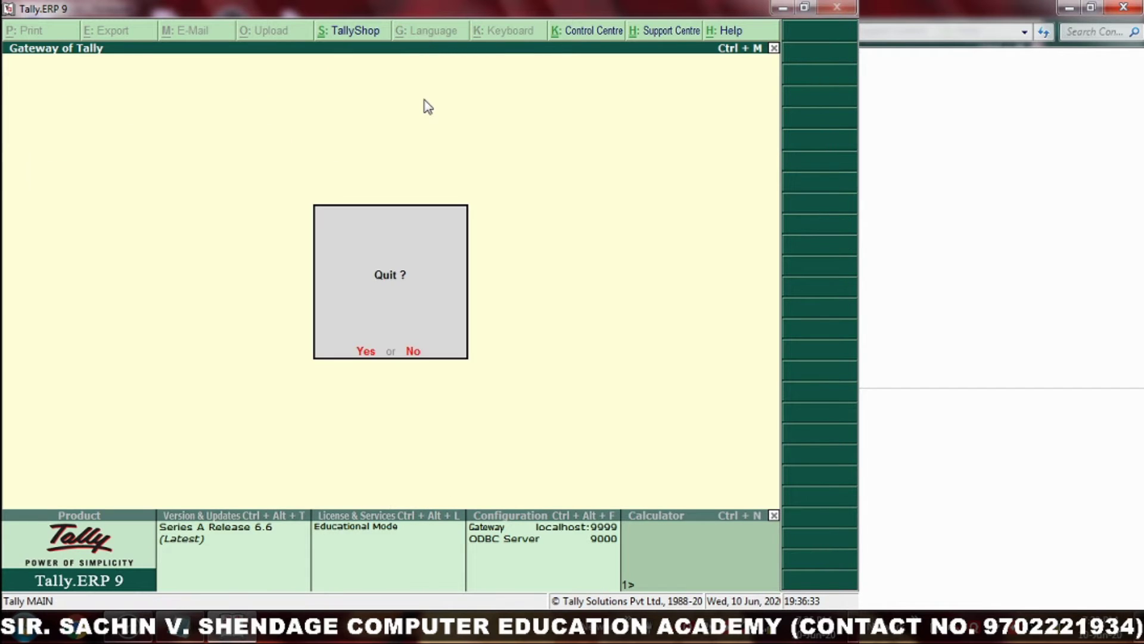
{"action": "key", "text": "Escape"}
{"action": "key", "text": "Down"}
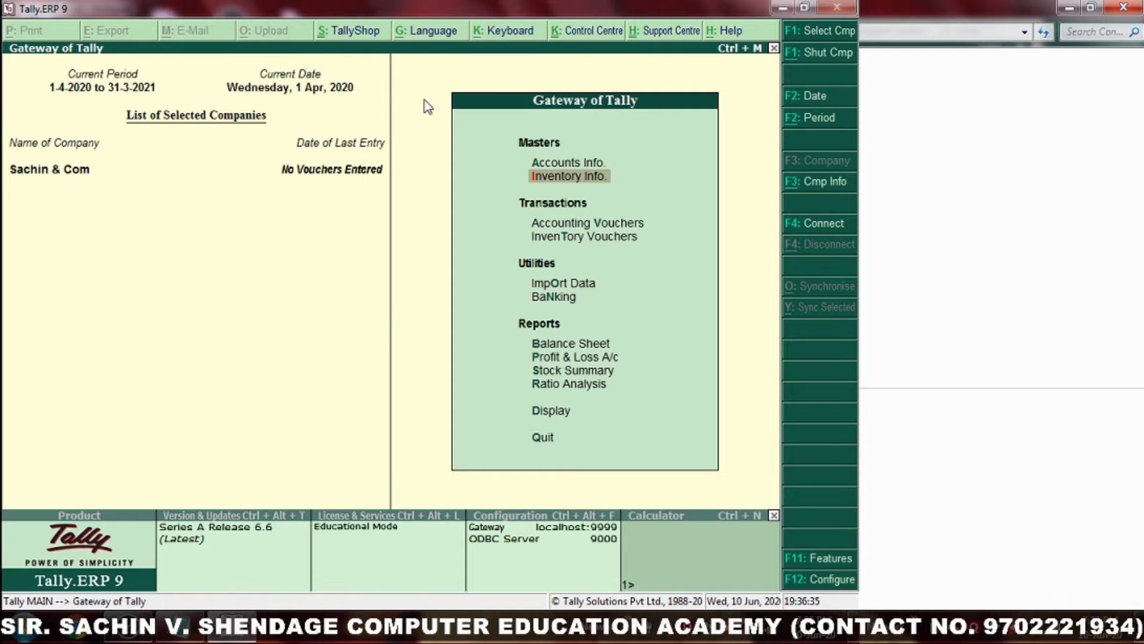
Step: Start a payment voucher from Cash and create a ledger in the borrower's name under Loans & Advances (Asset)
{"action": "key", "text": "v"}
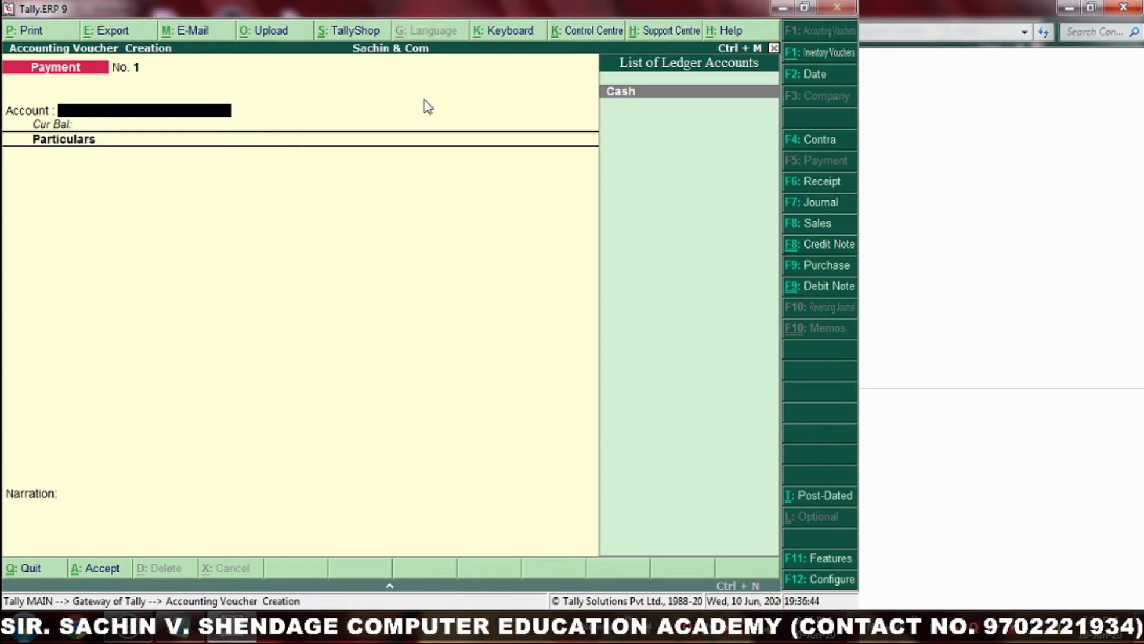
{"action": "key", "text": "Return"}
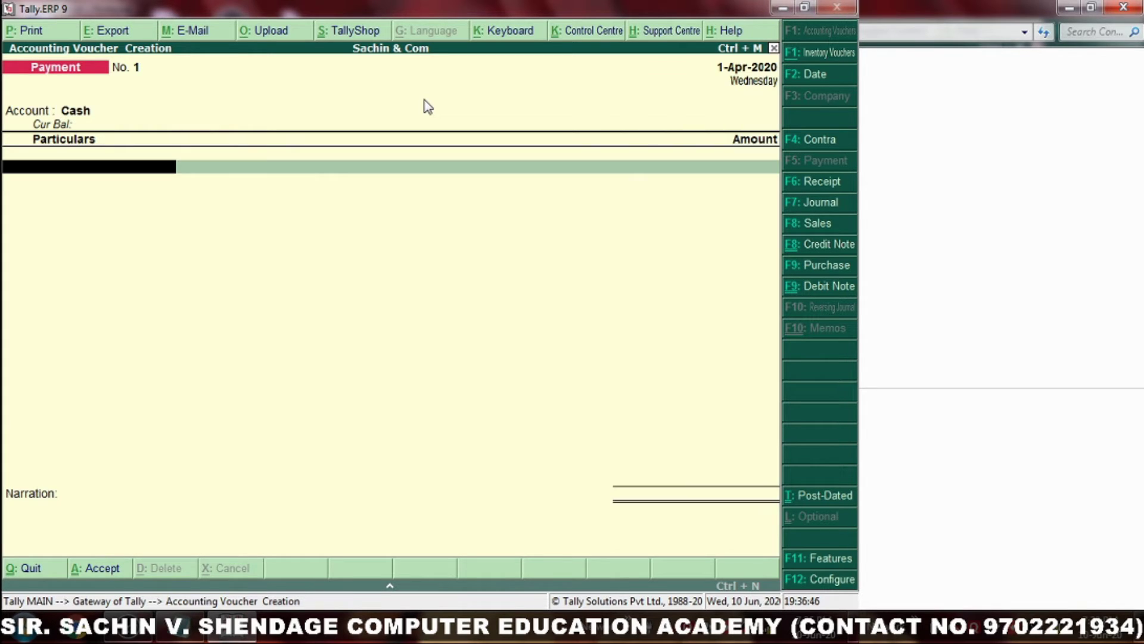
{"action": "key", "text": "alt+c"}
{"action": "type", "text": "M"}
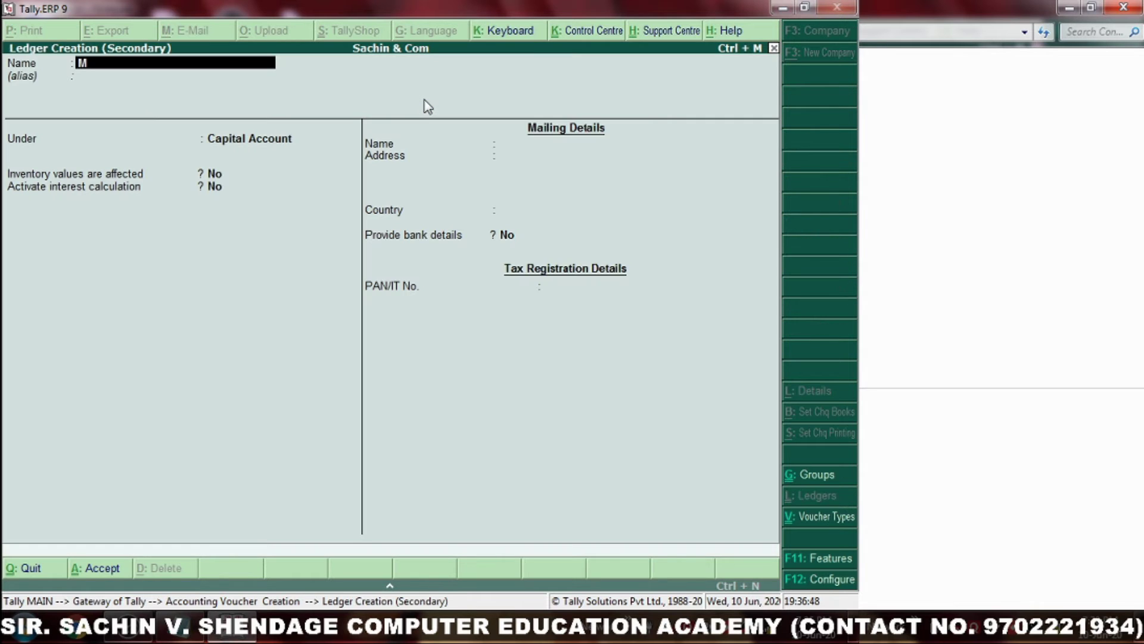
{"action": "type", "text": "r Abc"}
{"action": "key", "text": "Return"}
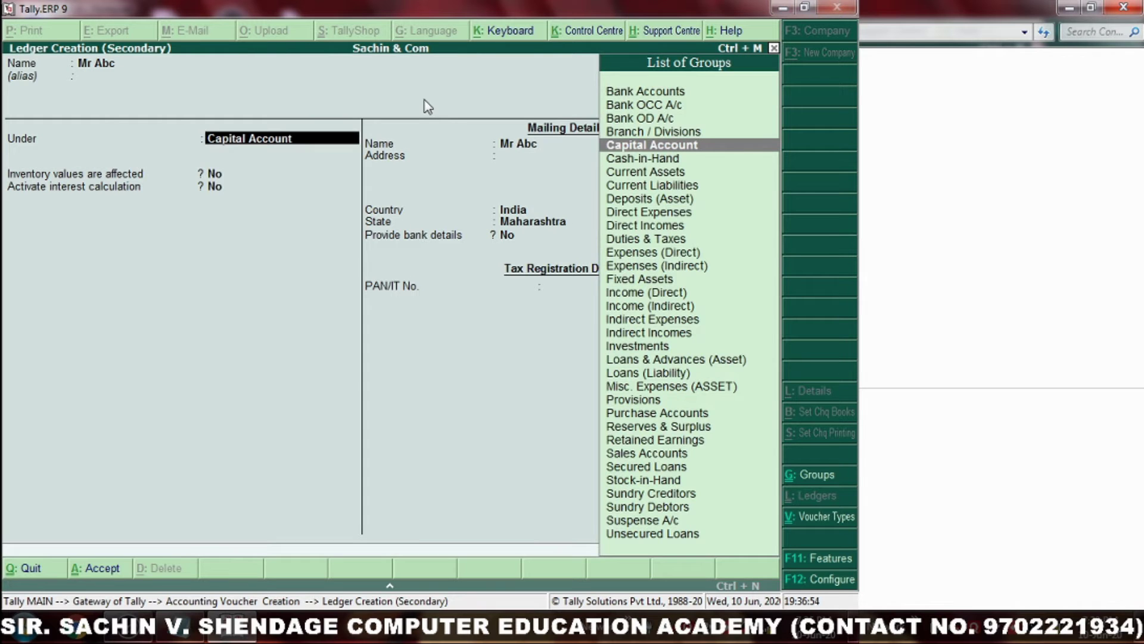
{"action": "type", "text": "Lo"}
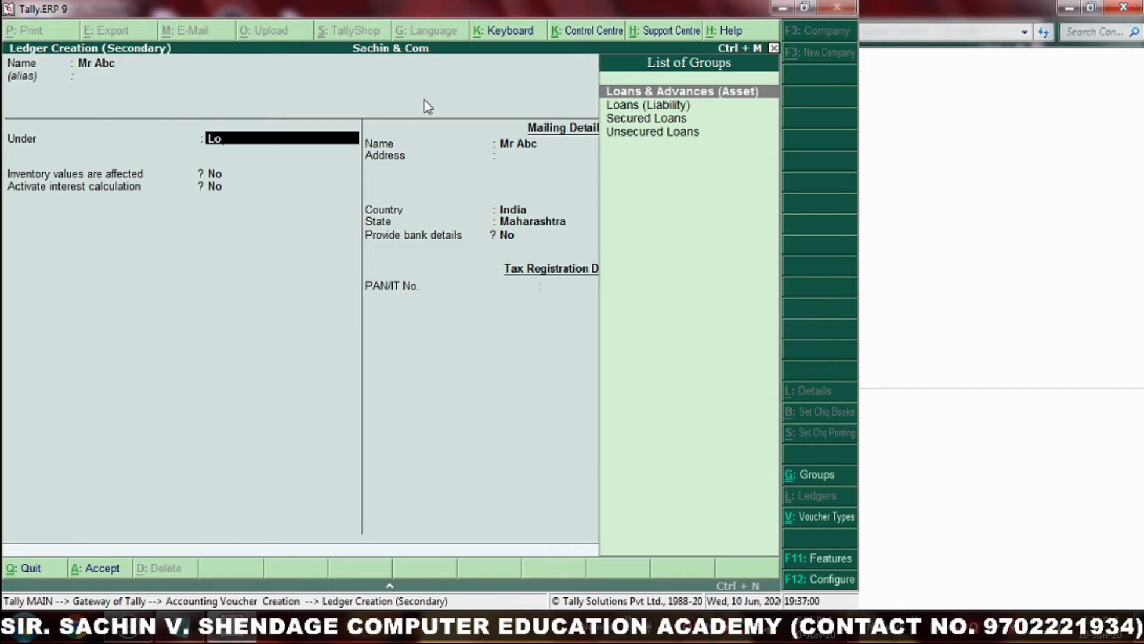
{"action": "key", "text": "Return"}
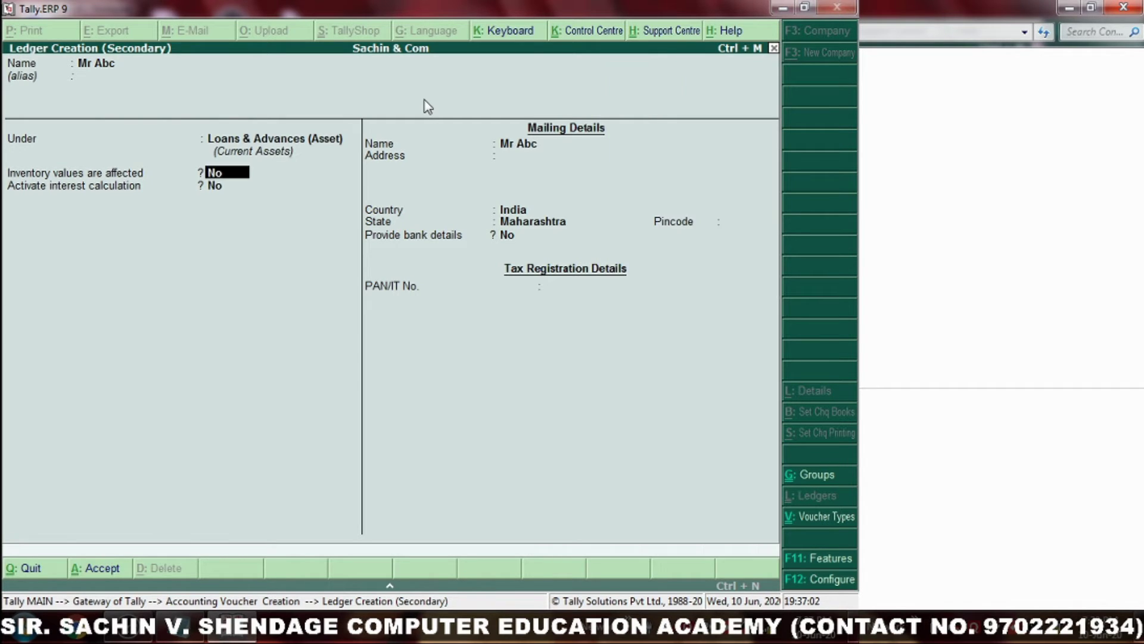
Step: Activate interest calculation for the borrower's ledger at 5% per Calendar Month, excluding transaction dates for added and deducted amounts
{"action": "key", "text": "Return"}
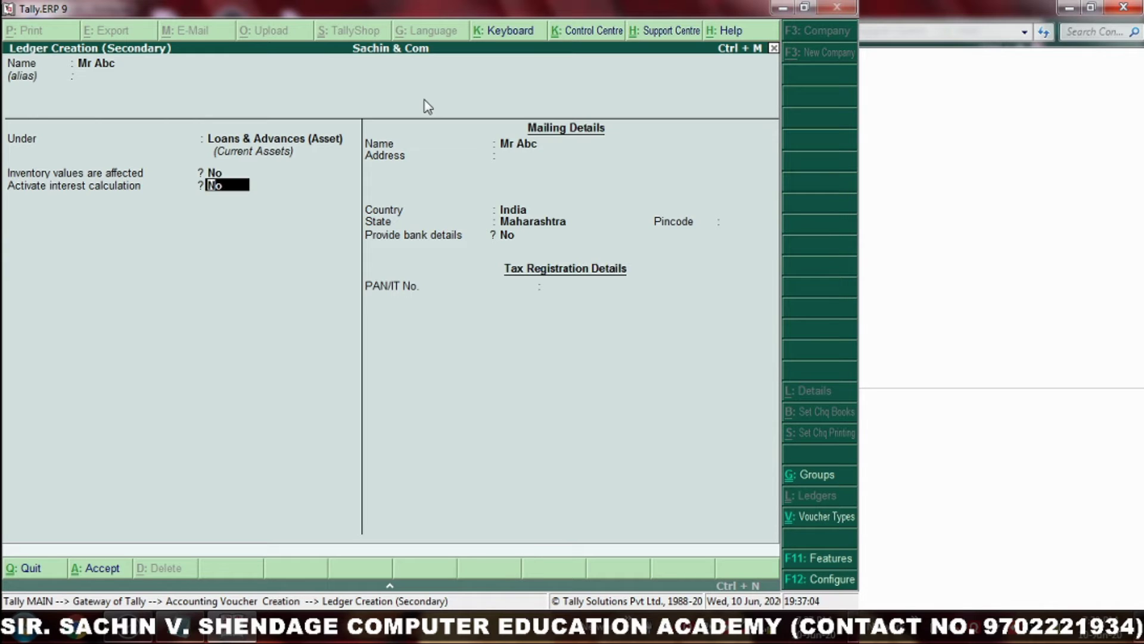
{"action": "type", "text": "y"}
{"action": "key", "text": "Return"}
{"action": "key", "text": "Return"}
{"action": "key", "text": "Return"}
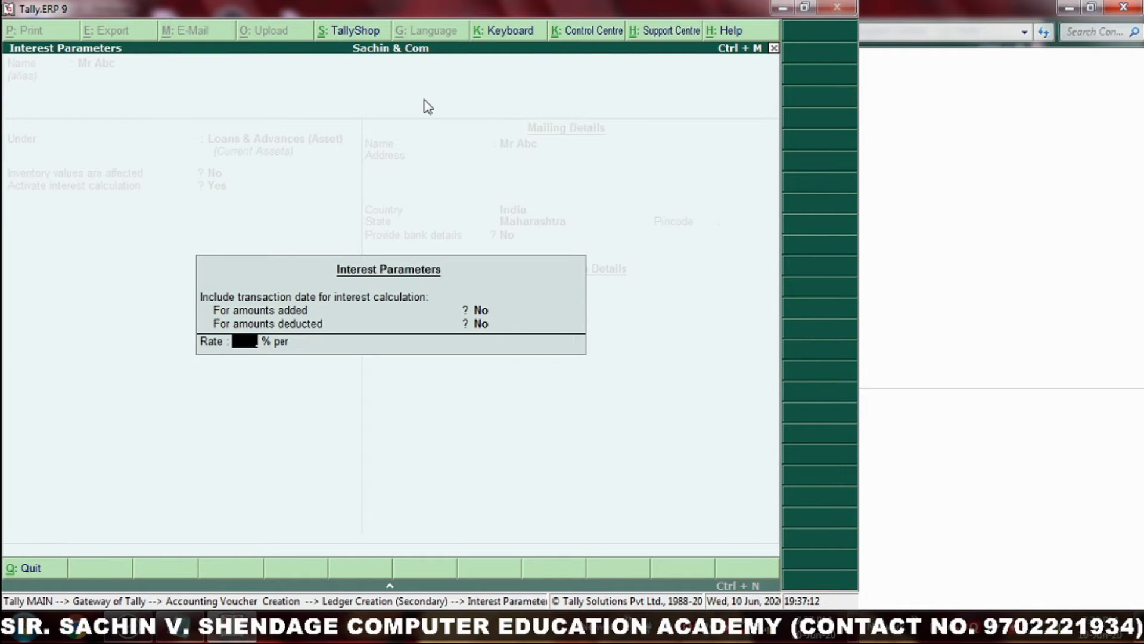
{"action": "type", "text": "5"}
{"action": "key", "text": "Return"}
{"action": "key", "text": "Down"}
{"action": "key", "text": "Down"}
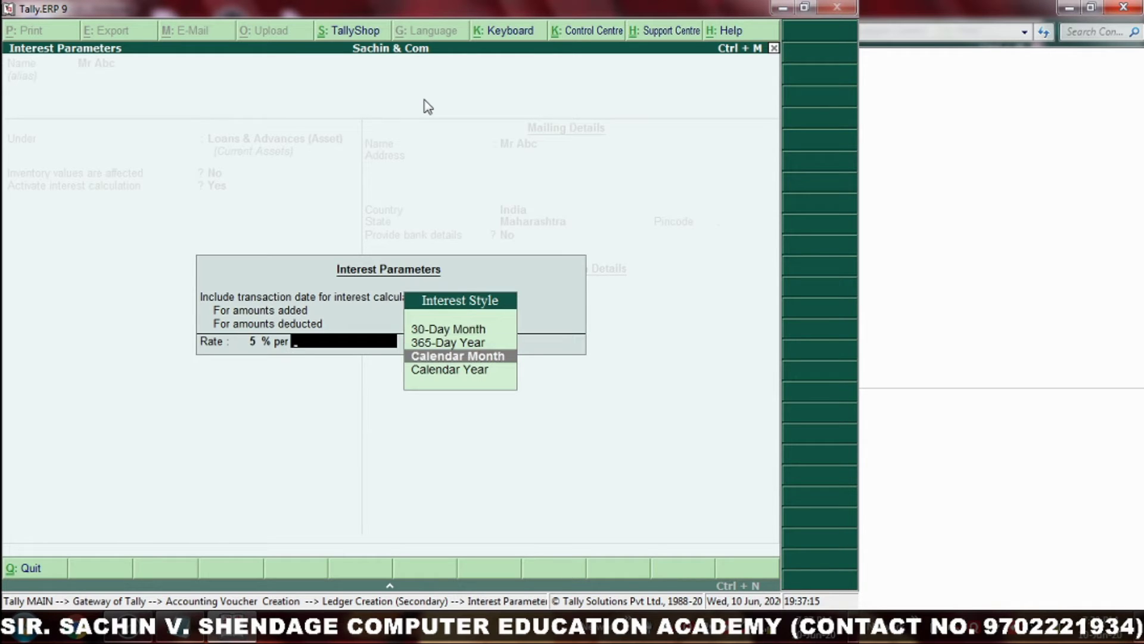
{"action": "key", "text": "Return"}
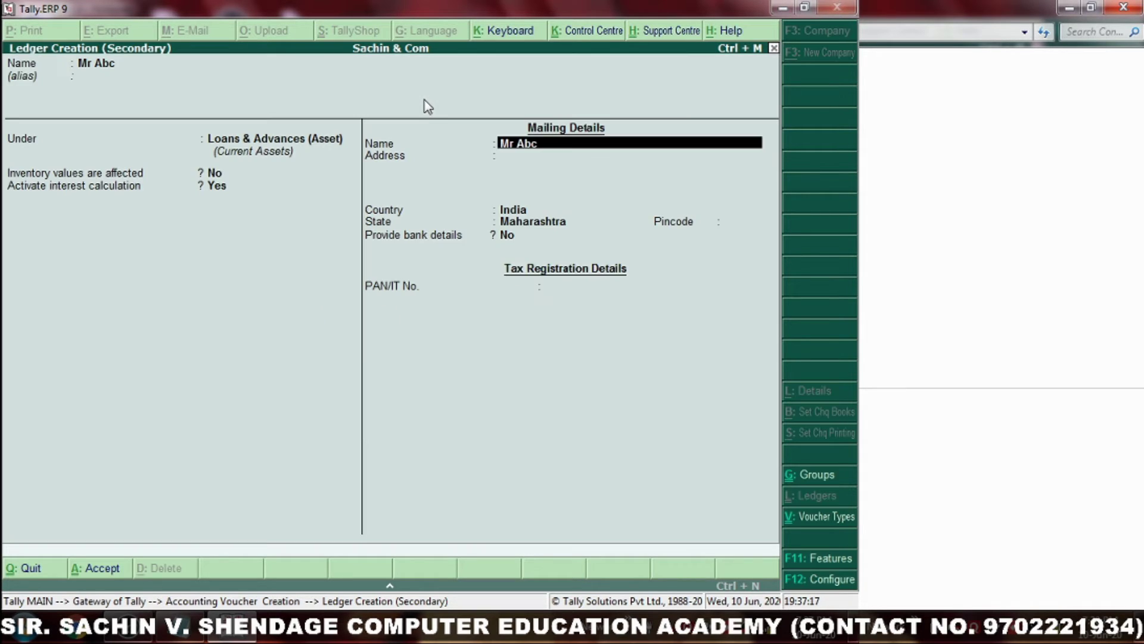
Step: Keep the default mailing, bank and tax details of the borrower's ledger and save it
{"action": "key", "text": "Return"}
{"action": "key", "text": "Return"}
{"action": "key", "text": "Return"}
{"action": "key", "text": "Return"}
{"action": "key", "text": "Return"}
{"action": "key", "text": "Return"}
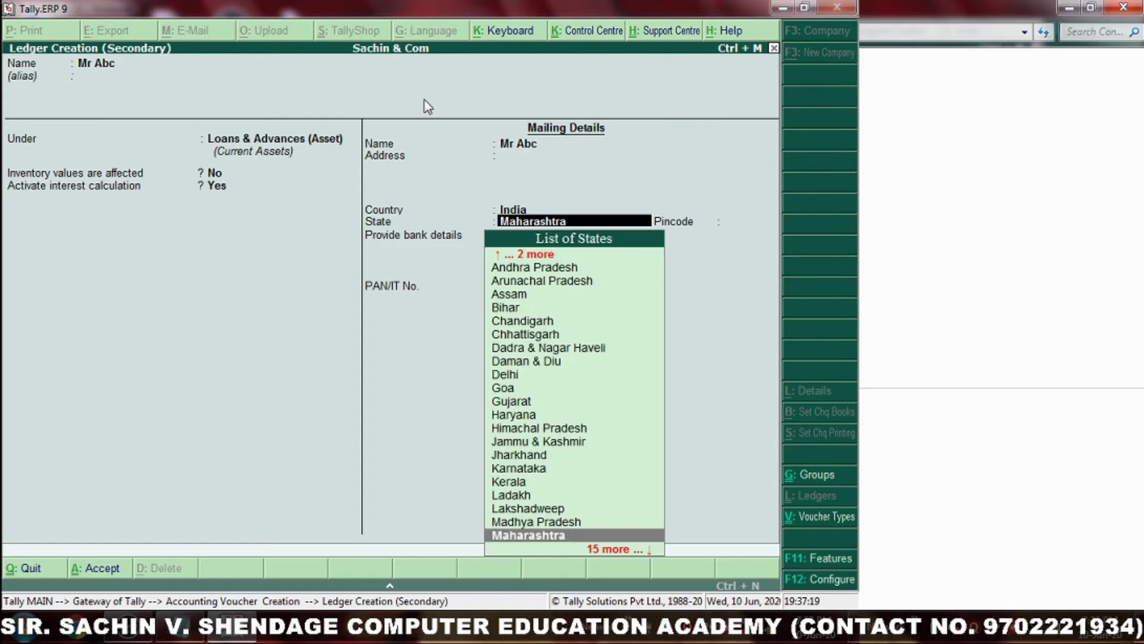
{"action": "key", "text": "Return"}
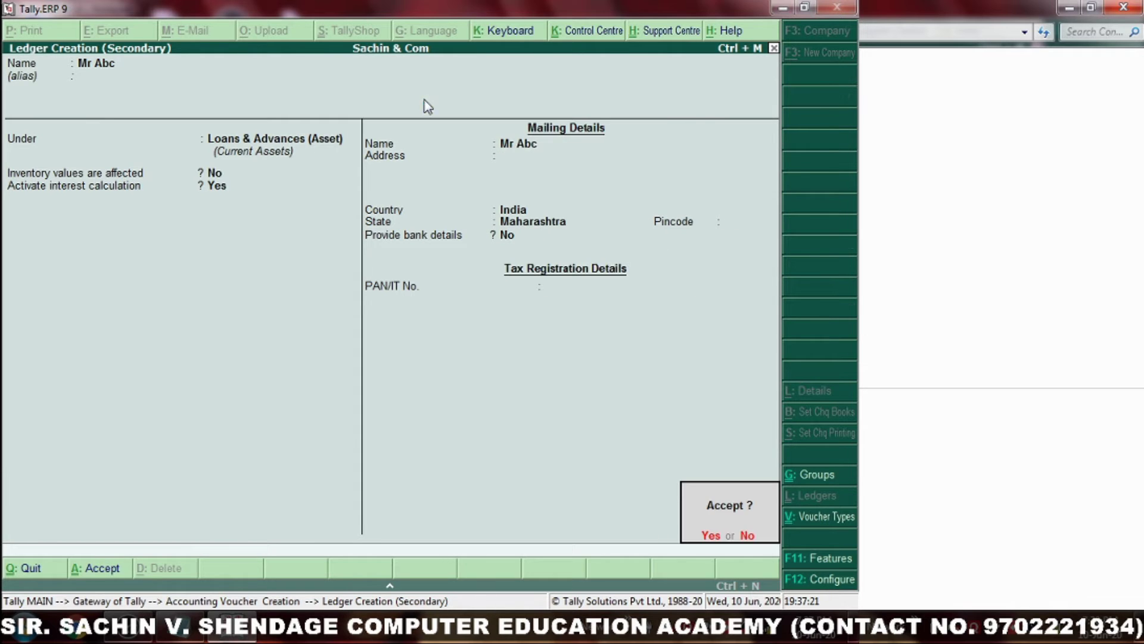
{"action": "key", "text": "Return"}
Step: Pay the borrower 5,00,000 from Cash, leave the narration blank and save the payment voucher
{"action": "type", "text": "5"}
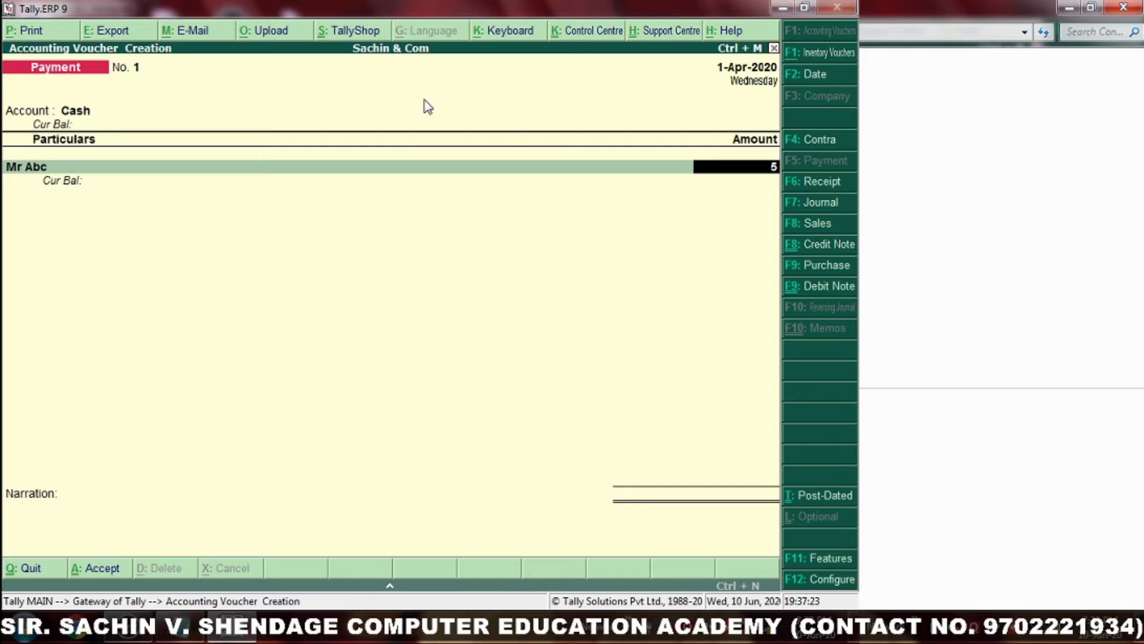
{"action": "type", "text": "00000"}
{"action": "key", "text": "Return"}
{"action": "key", "text": "Return"}
{"action": "key", "text": "Return"}
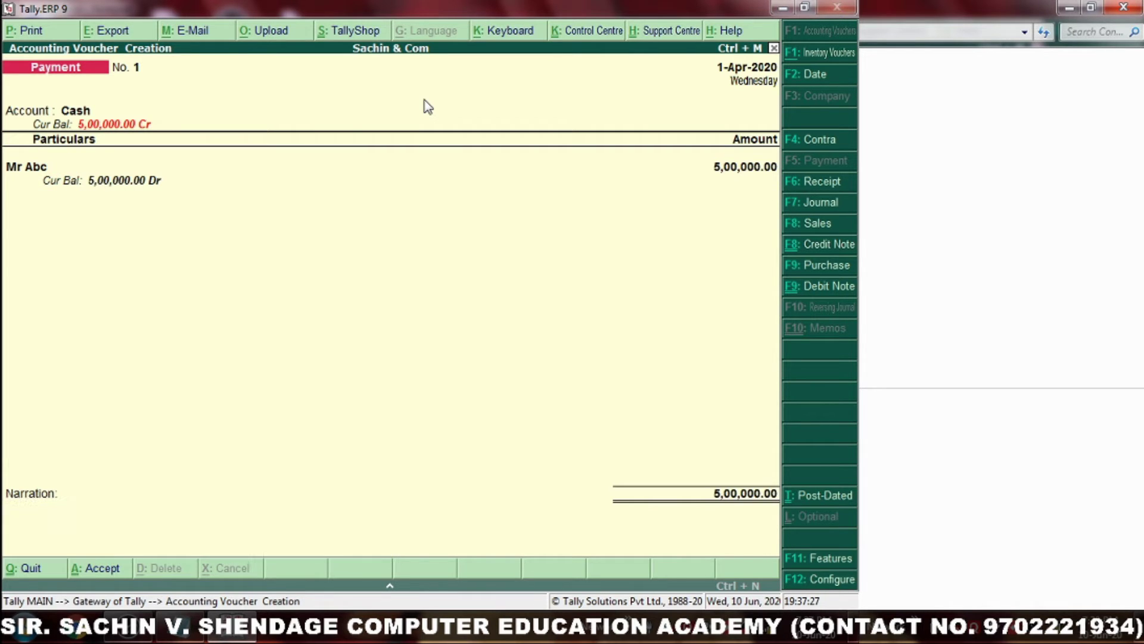
{"action": "key", "text": "Return"}
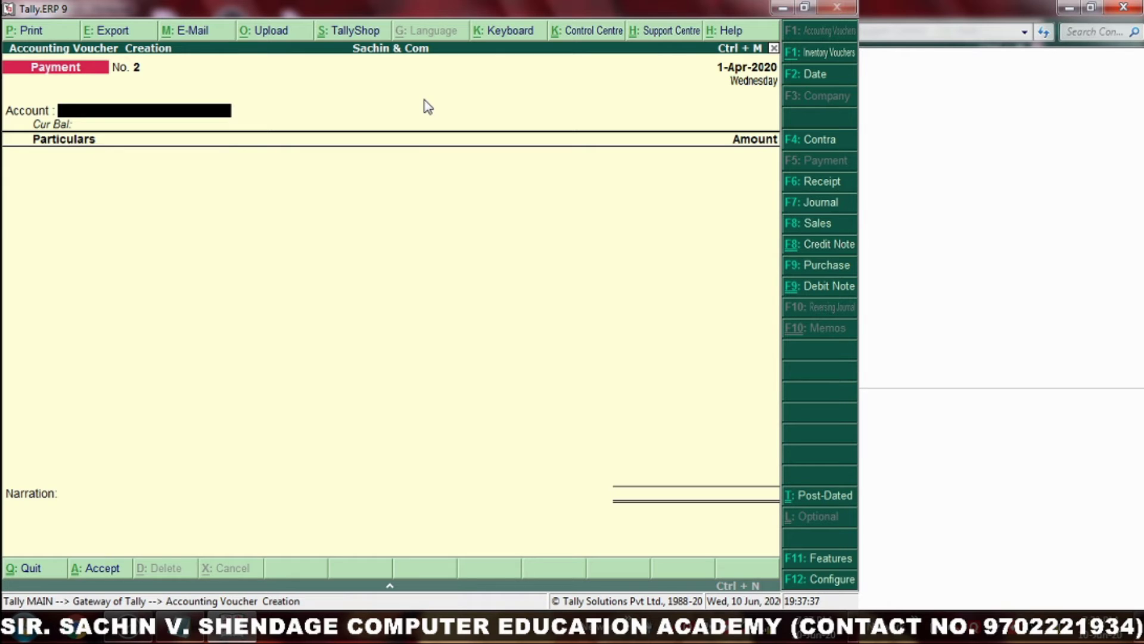
Step: Change the voucher date to 1-8-2020
{"action": "key", "text": "F2"}
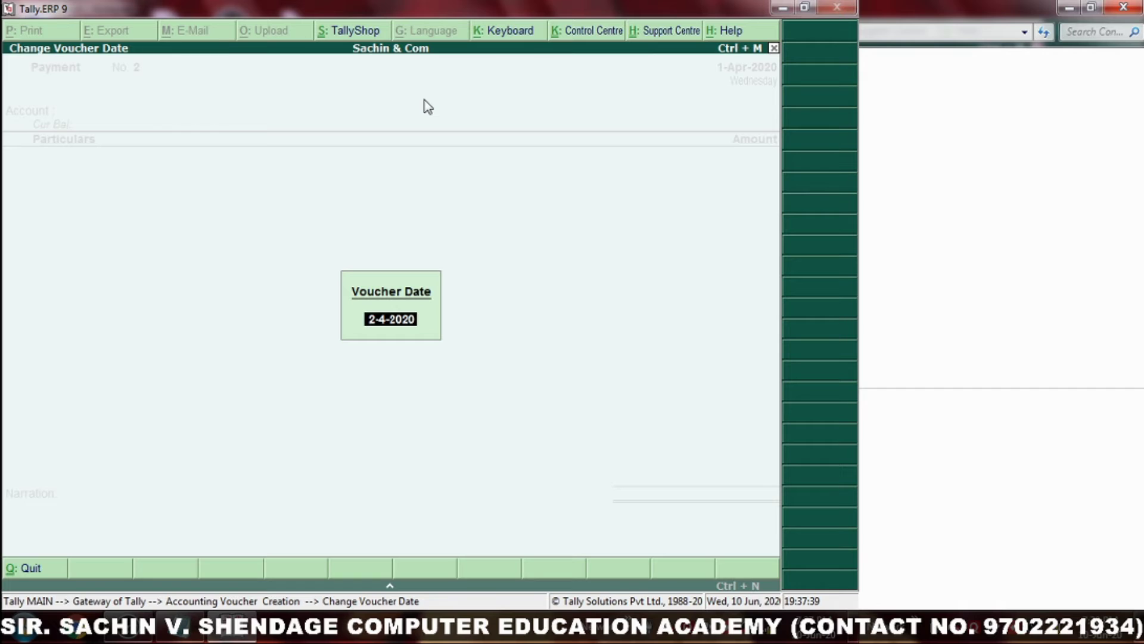
{"action": "key", "text": "BackSpace"}
{"action": "type", "text": "-8"}
{"action": "key", "text": "BackSpace"}
{"action": "key", "text": "BackSpace"}
{"action": "type", "text": "1-8"}
{"action": "key", "text": "Return"}
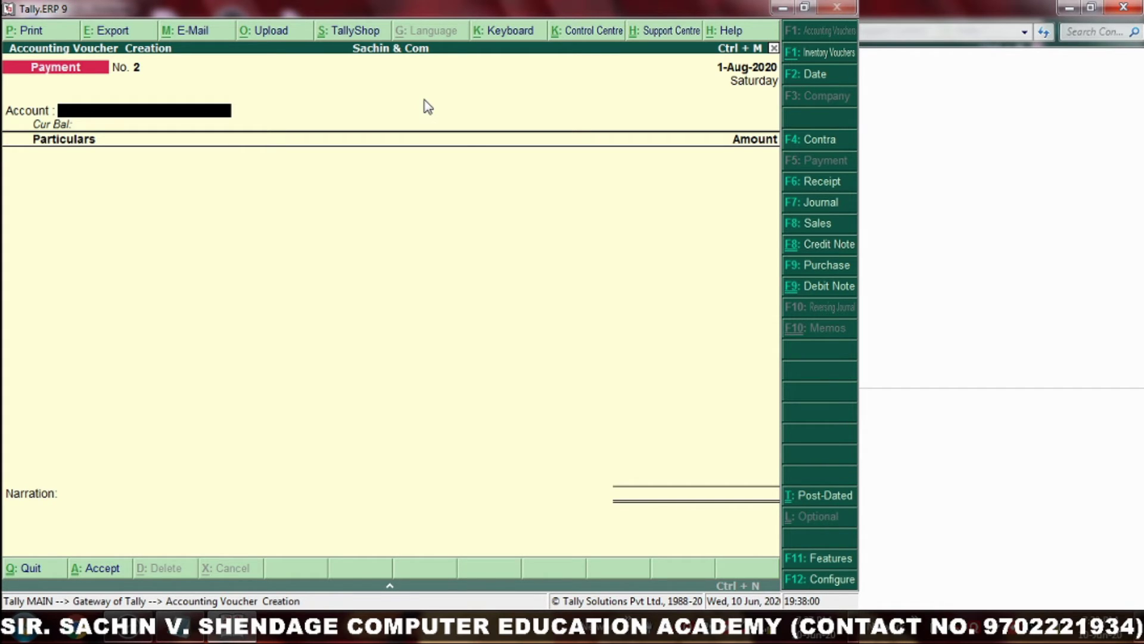
Step: Switch to a Debit Note voucher with the Simple Int class and leave the original invoice number and date blank
{"action": "key", "text": "ctrl+F9"}
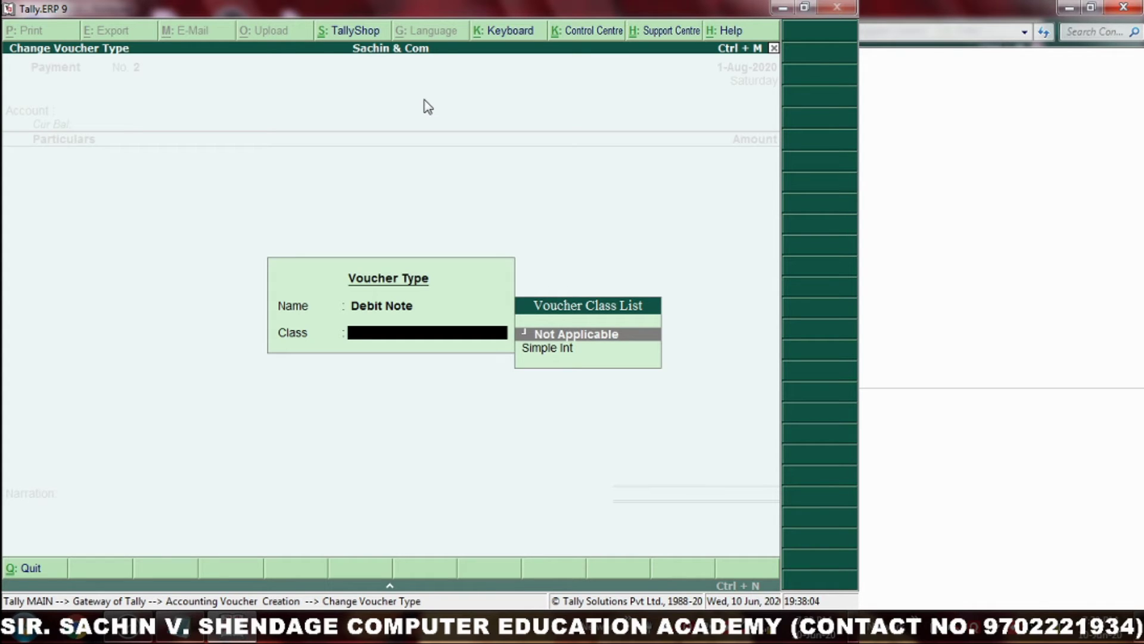
{"action": "key", "text": "Down"}
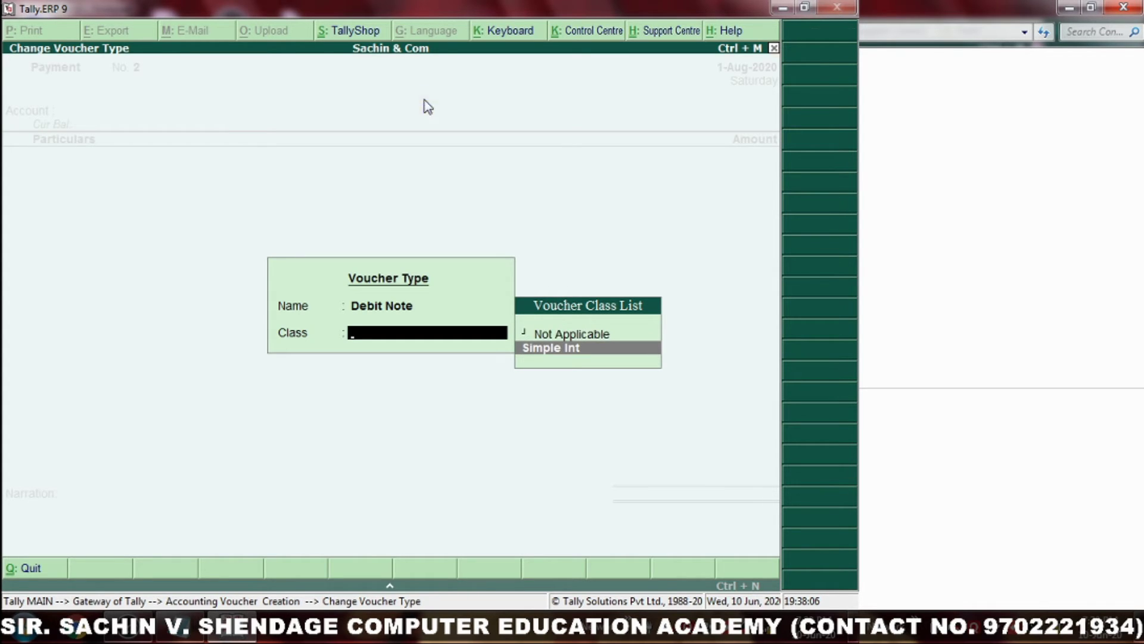
{"action": "key", "text": "Return"}
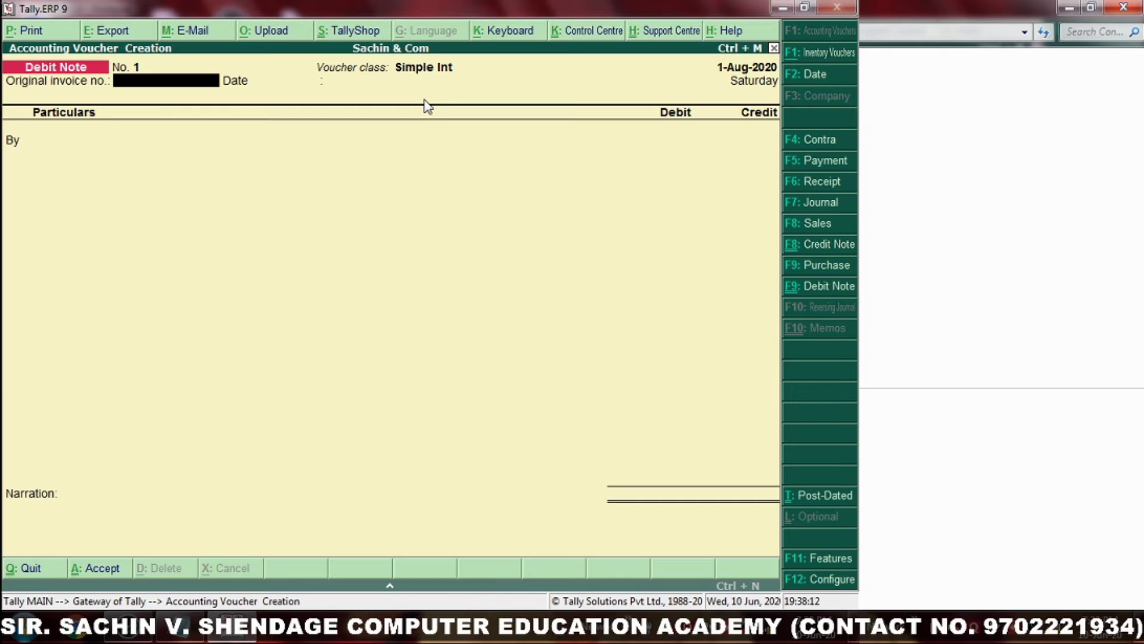
{"action": "key", "text": "Return"}
{"action": "key", "text": "Return"}
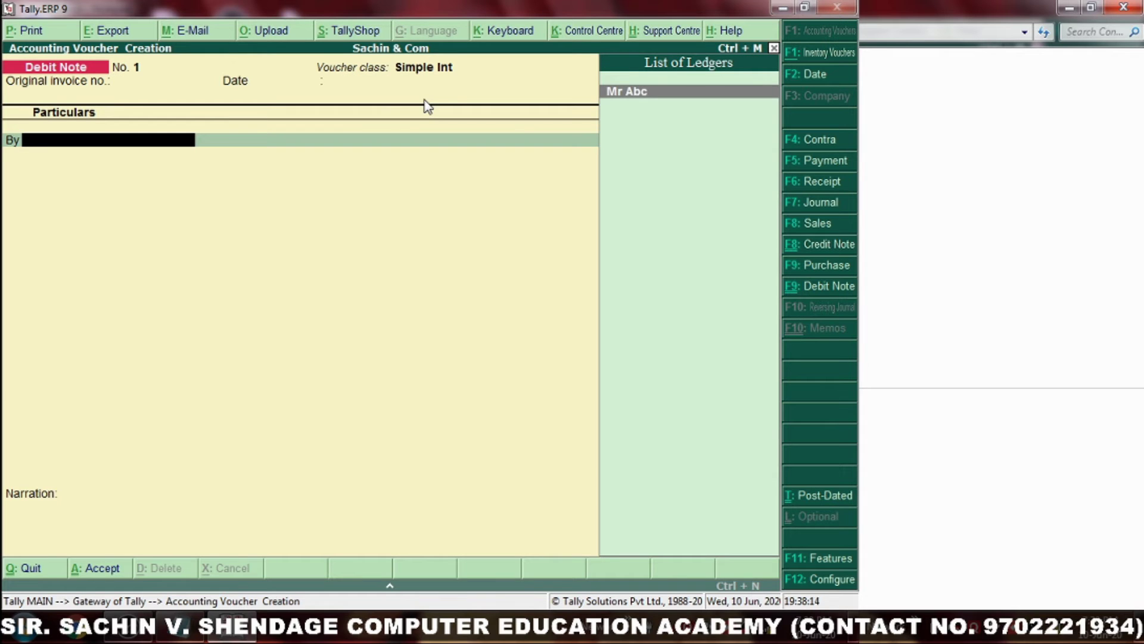
Step: Debit the borrower's ledger with the interest amount calculated for the loan
{"action": "key", "text": "Return"}
{"action": "key", "text": "Return"}
{"action": "key", "text": "Return"}
{"action": "key", "text": "Return"}
{"action": "key", "text": "Return"}
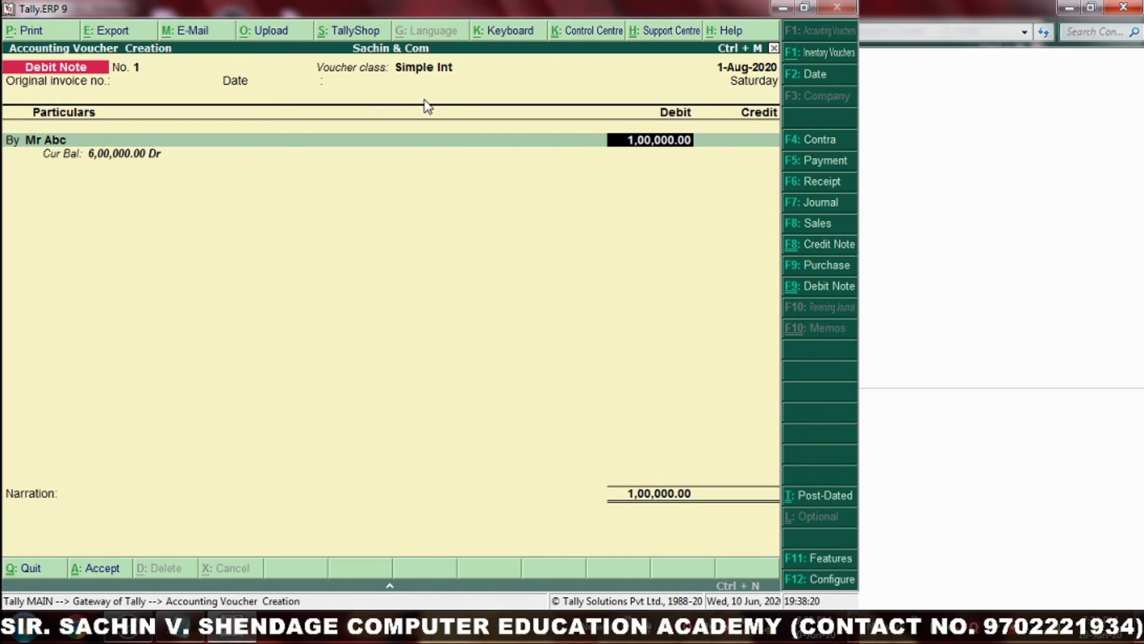
{"action": "key", "text": "Return"}
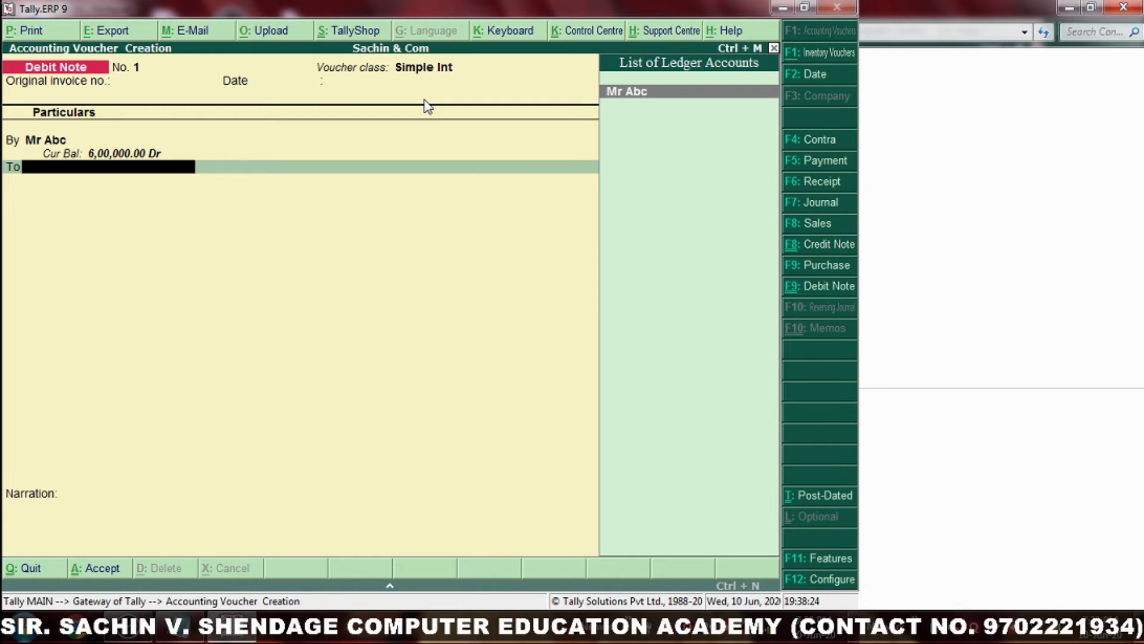
Step: Create a ledger named Int Receivable under Current Assets for the credit side of the Debit Note
{"action": "key", "text": "alt+c"}
{"action": "type", "text": "In"}
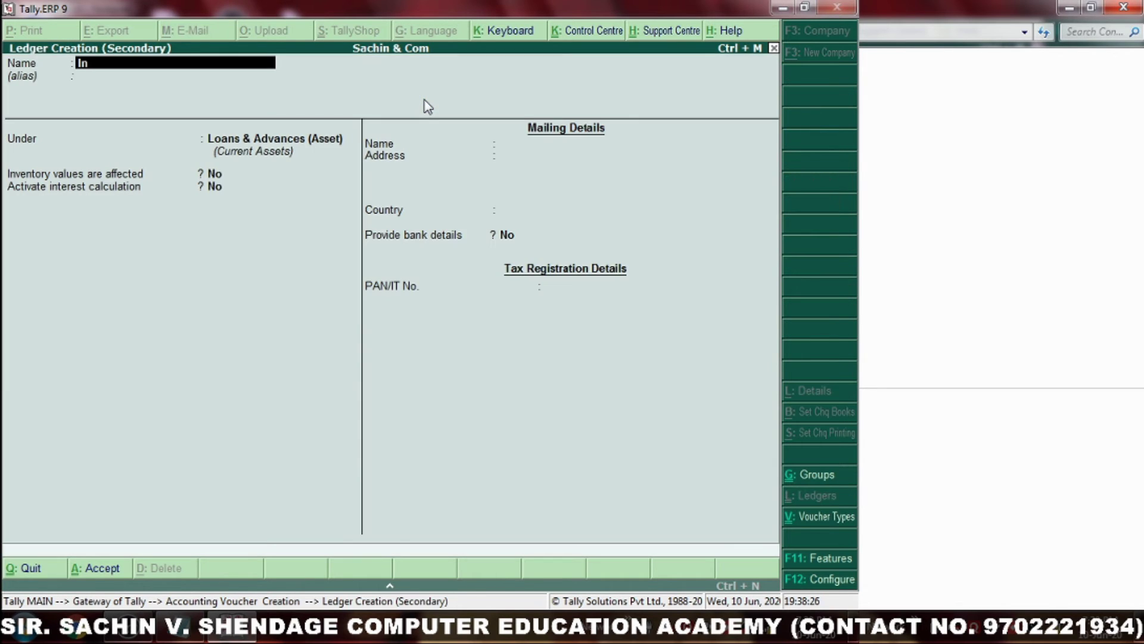
{"action": "type", "text": "t Receivable"}
{"action": "key", "text": "Return"}
{"action": "key", "text": "Return"}
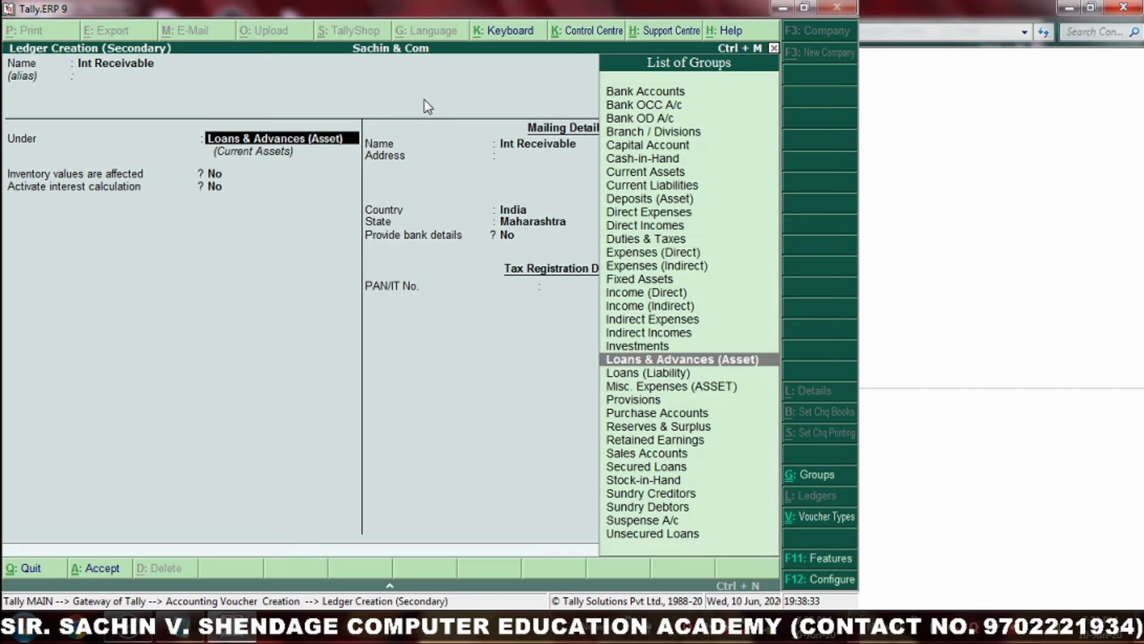
{"action": "type", "text": "Cu"}
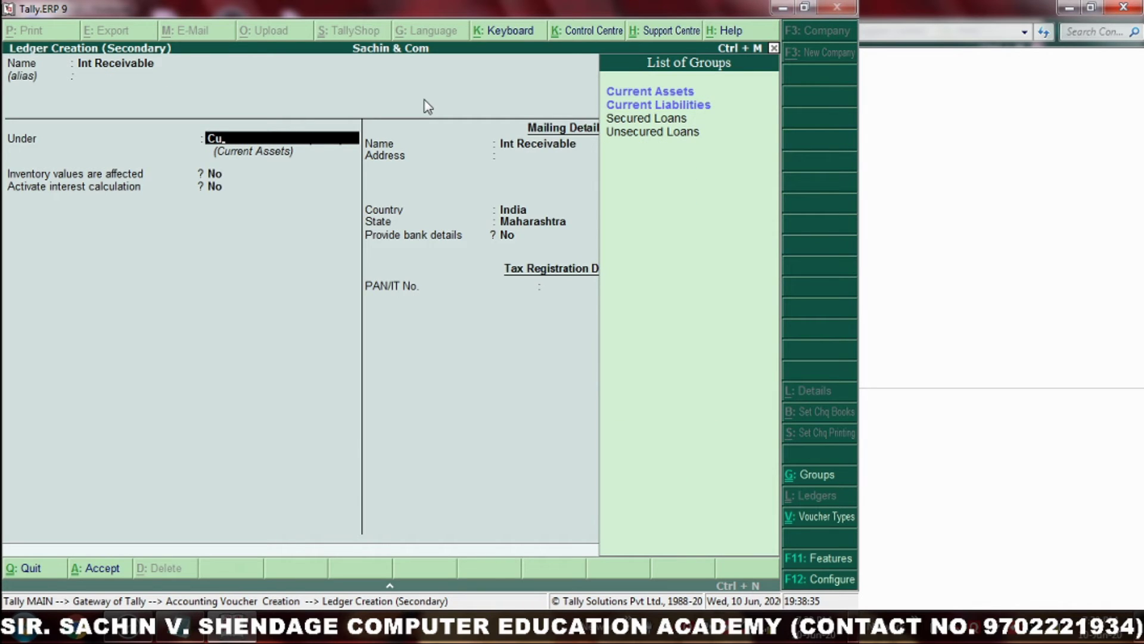
{"action": "key", "text": "Return"}
Step: Save the Int Receivable ledger with its remaining defaults, credit it with the interest and save the Debit Note without a narration
{"action": "key", "text": "Return"}
{"action": "key", "text": "Return"}
{"action": "key", "text": "Return"}
{"action": "key", "text": "Return"}
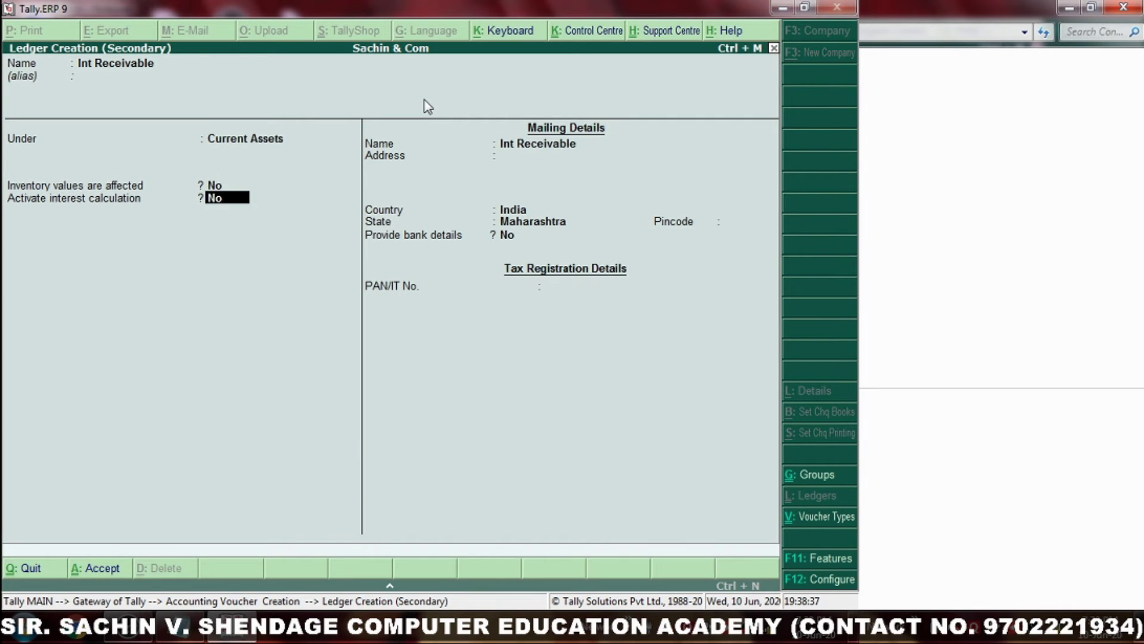
{"action": "key", "text": "Return"}
{"action": "key", "text": "Return"}
{"action": "key", "text": "Return"}
{"action": "key", "text": "Return"}
{"action": "key", "text": "Return"}
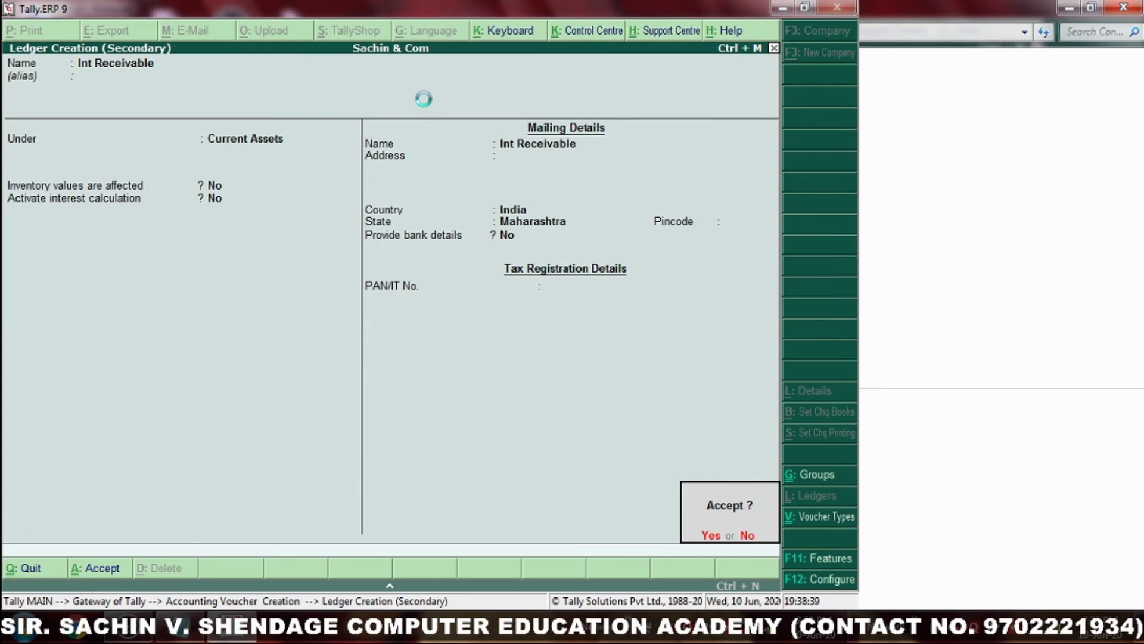
{"action": "key", "text": "Return"}
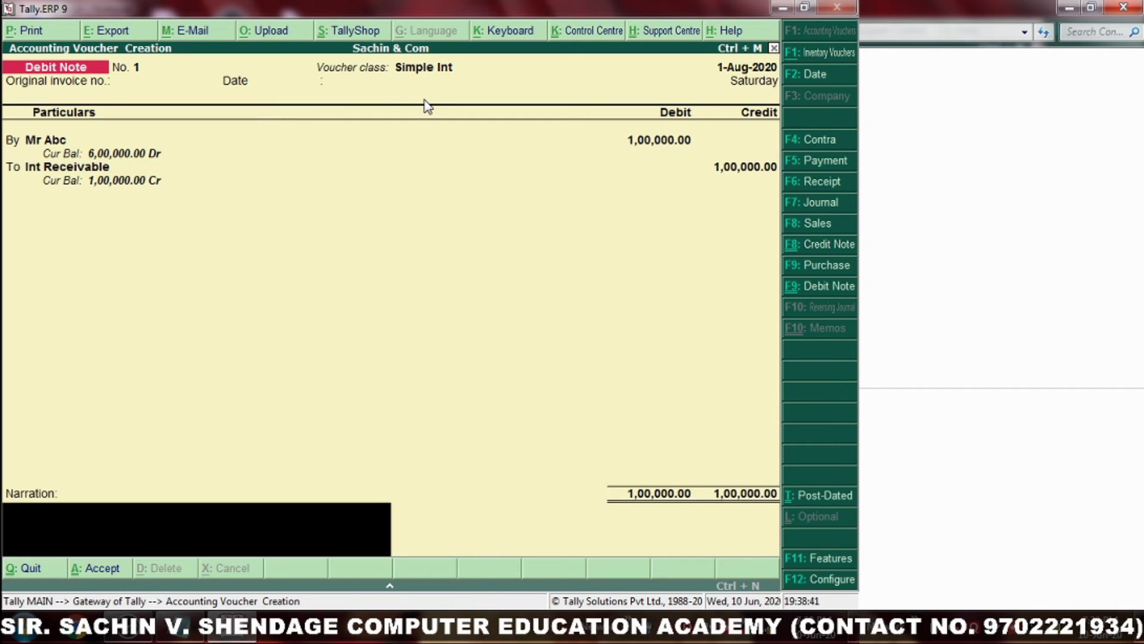
{"action": "key", "text": "Return"}
{"action": "key", "text": "Return"}
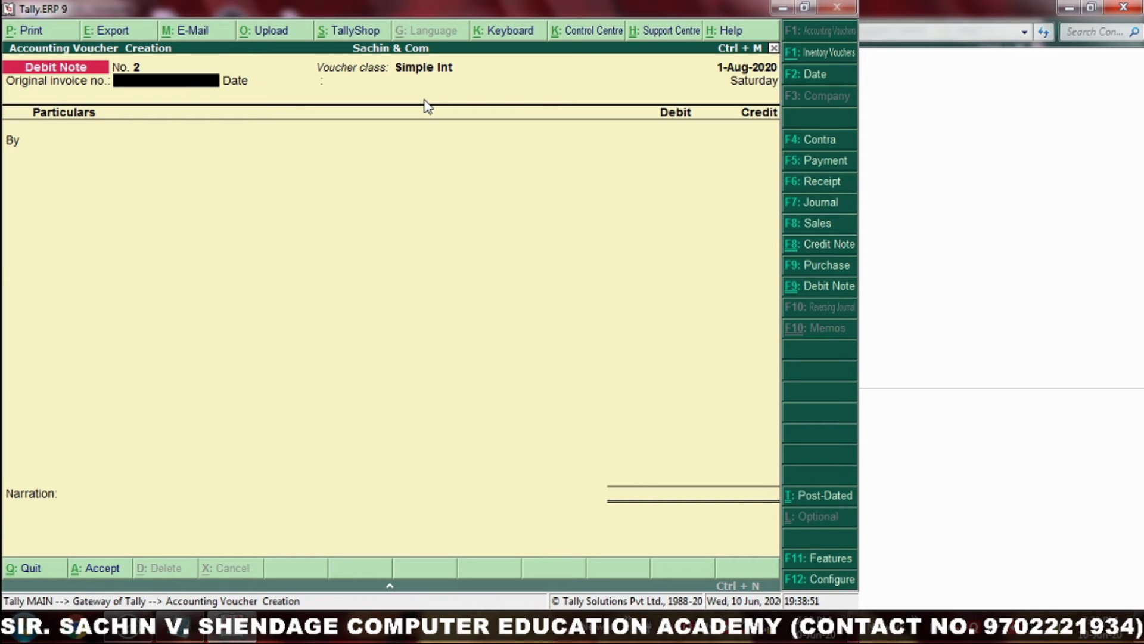
Step: Record a cash Receipt voucher crediting the borrower's ledger with 5,00,000 and save it without a narration
{"action": "key", "text": "F6"}
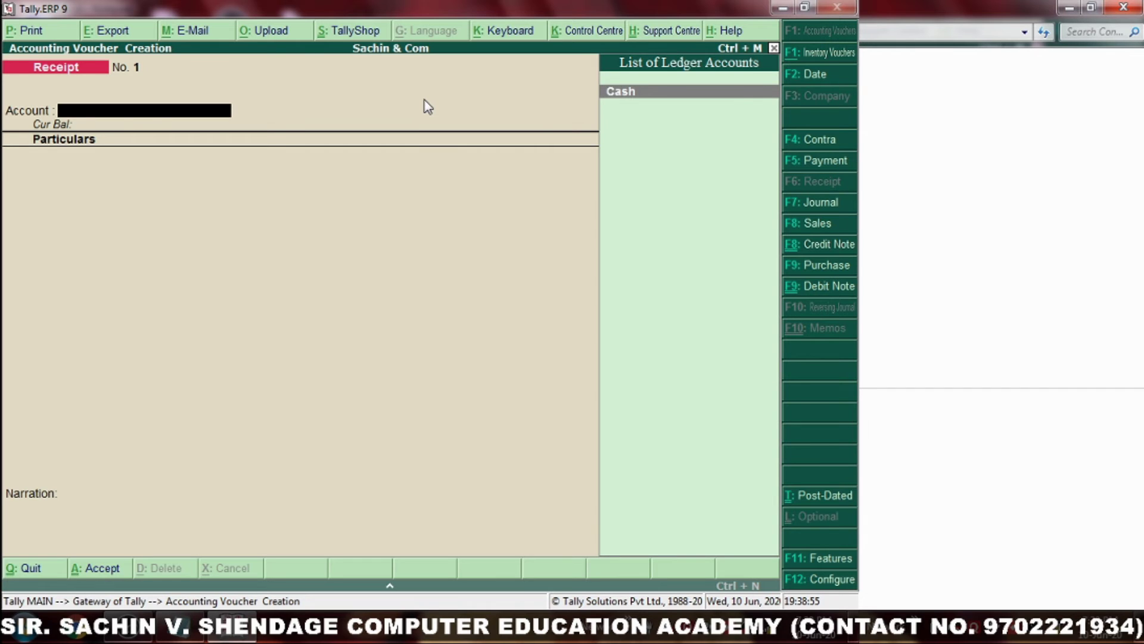
{"action": "key", "text": "Return"}
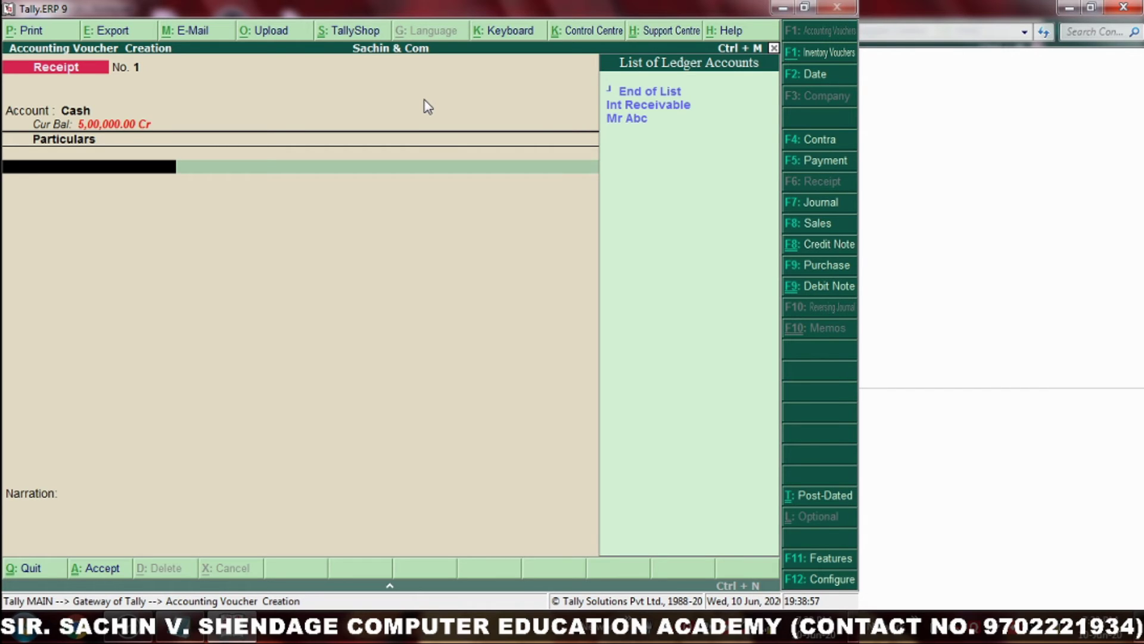
{"action": "key", "text": "Down"}
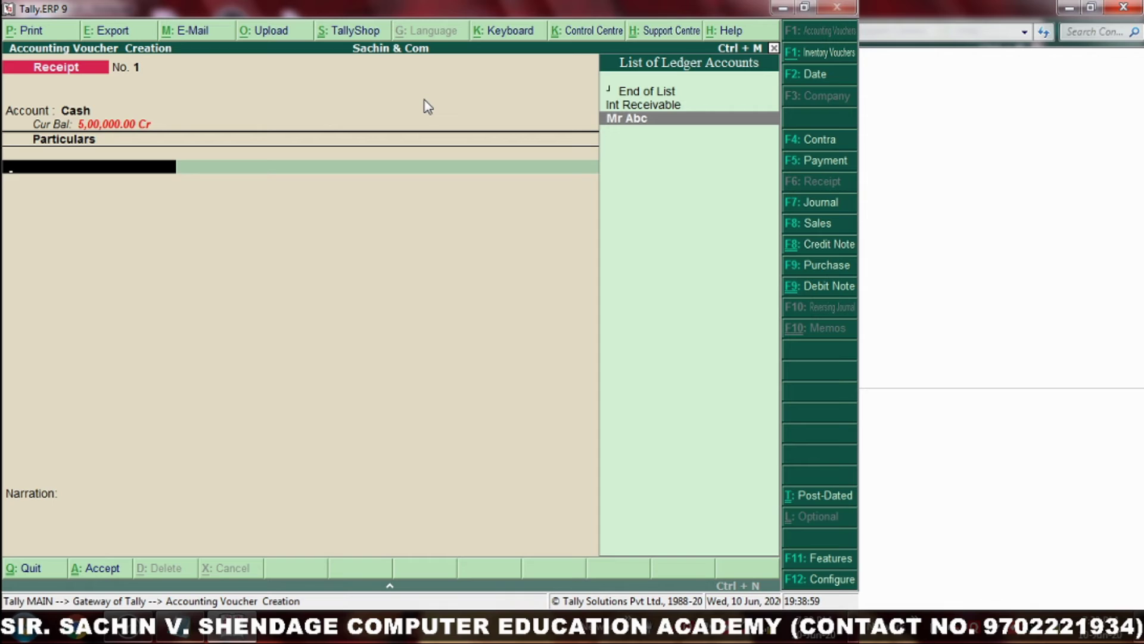
{"action": "key", "text": "Return"}
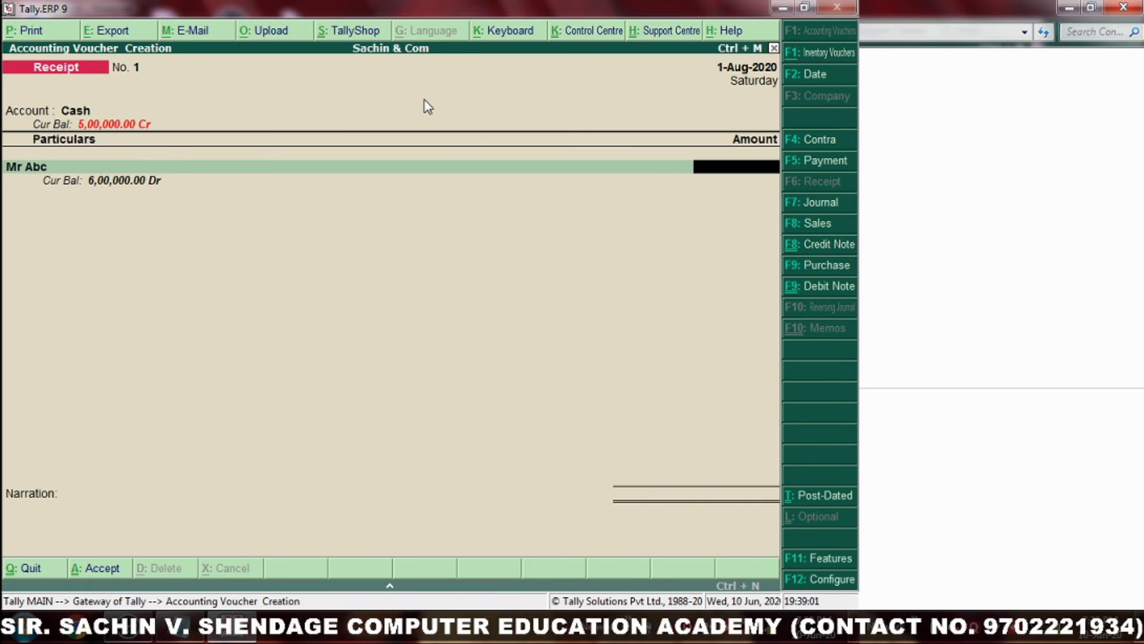
{"action": "type", "text": "500000"}
{"action": "key", "text": "Return"}
{"action": "key", "text": "Return"}
{"action": "key", "text": "Return"}
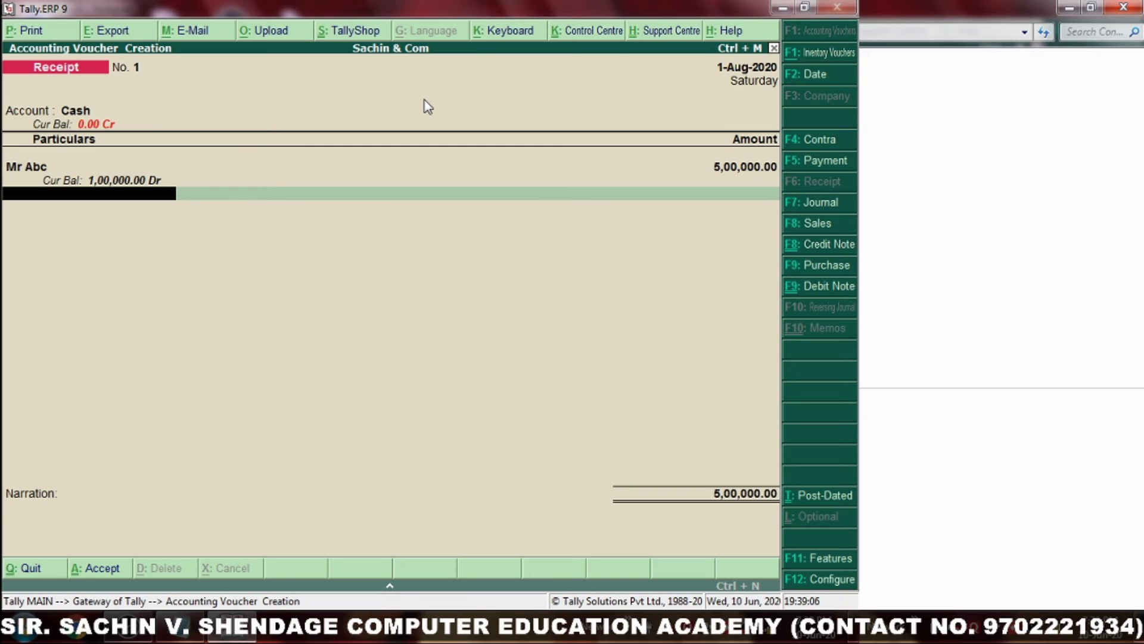
{"action": "key", "text": "Return"}
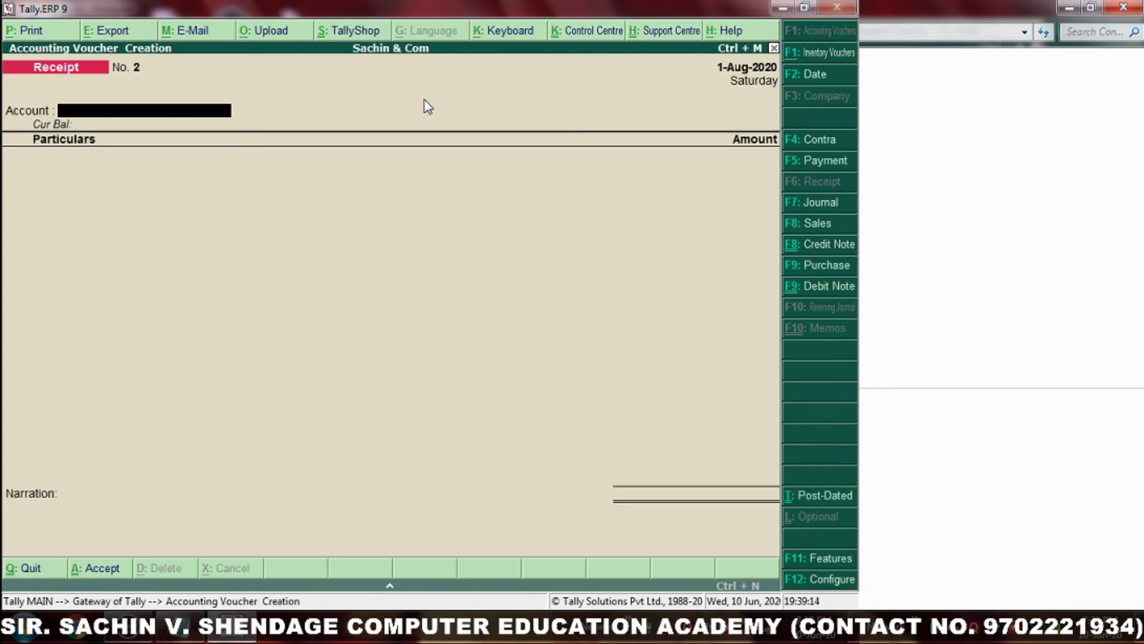
Step: Begin a Journal voucher and debit the Int Receivable ledger with 1,00,000
{"action": "key", "text": "F7"}
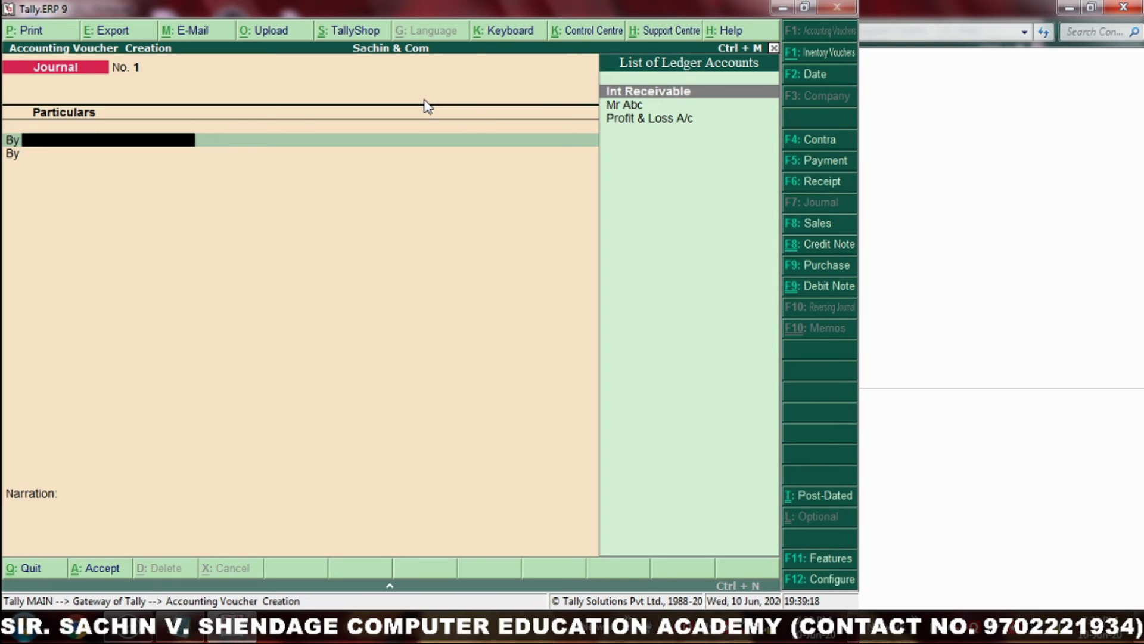
{"action": "key", "text": "Down"}
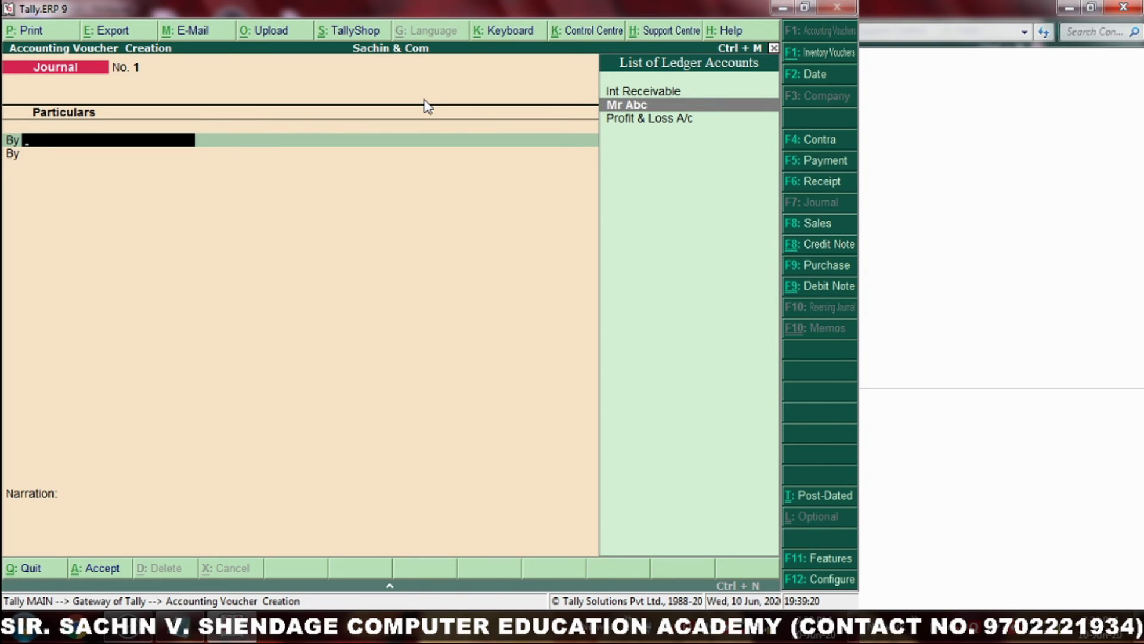
{"action": "key", "text": "Return"}
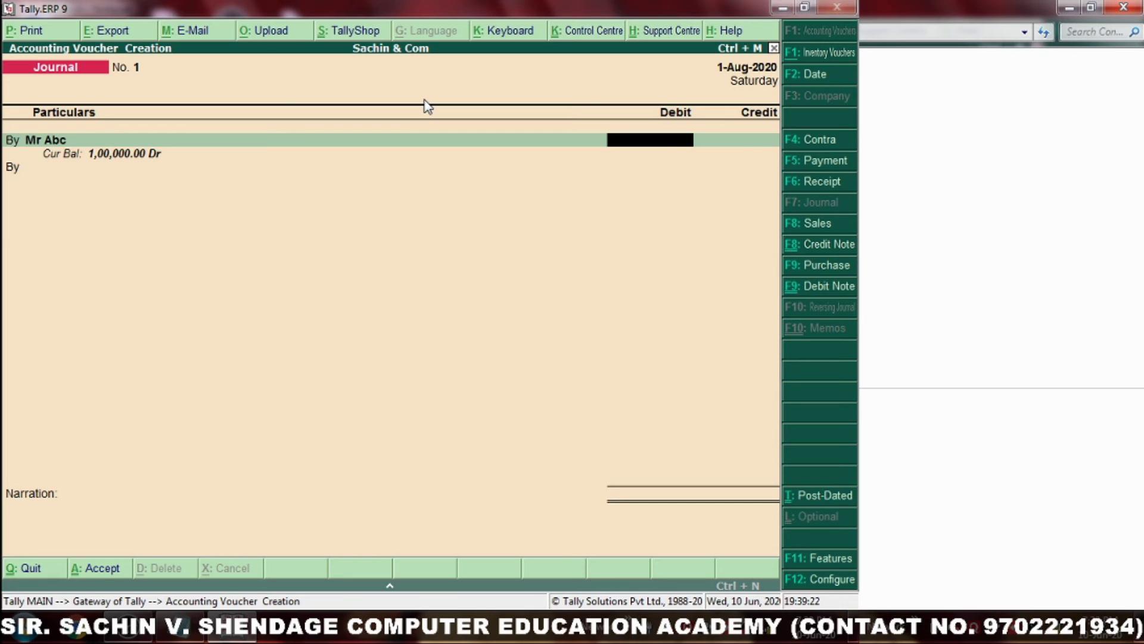
{"action": "type", "text": "1,"}
{"action": "type", "text": "00,000"}
{"action": "key", "text": "Return"}
{"action": "key", "text": "BackSpace"}
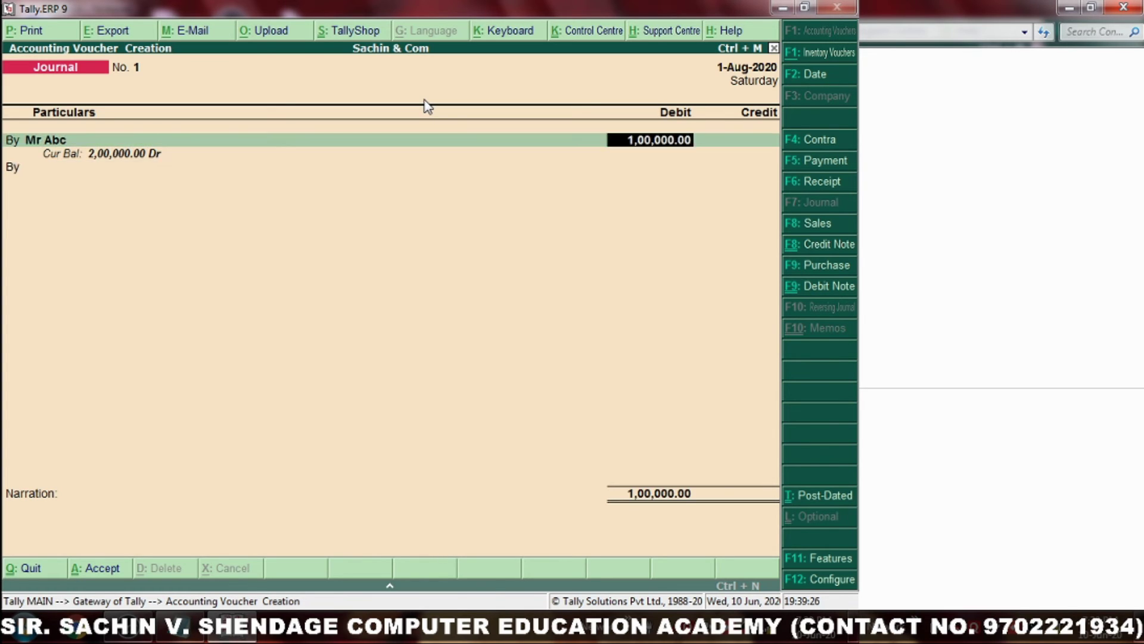
{"action": "key", "text": "BackSpace"}
{"action": "key", "text": "Up"}
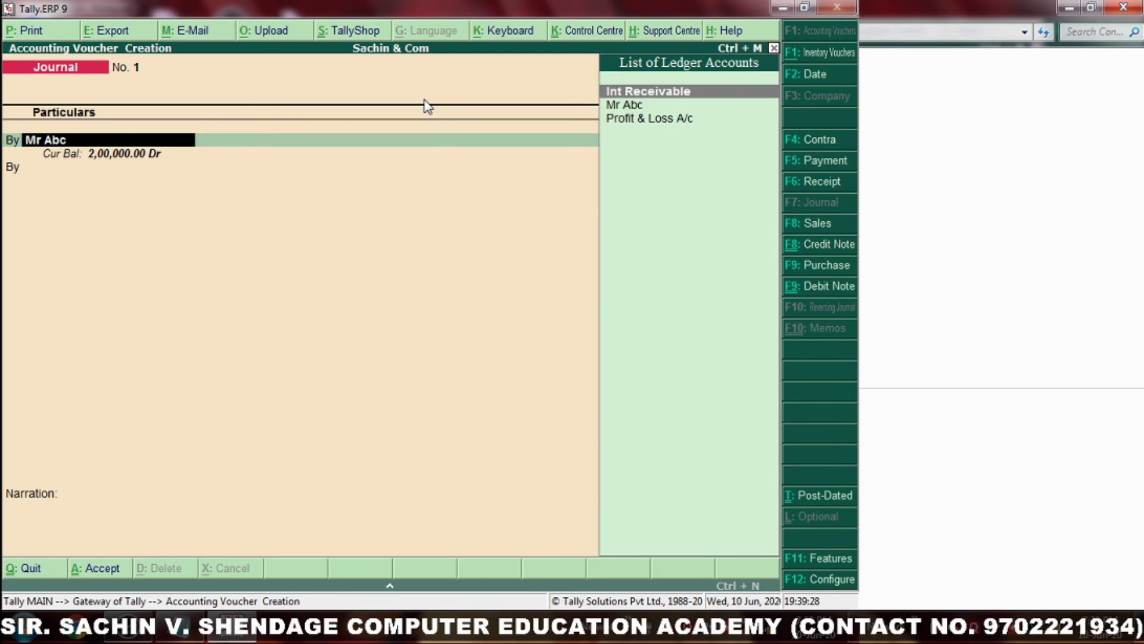
{"action": "key", "text": "Return"}
{"action": "key", "text": "Return"}
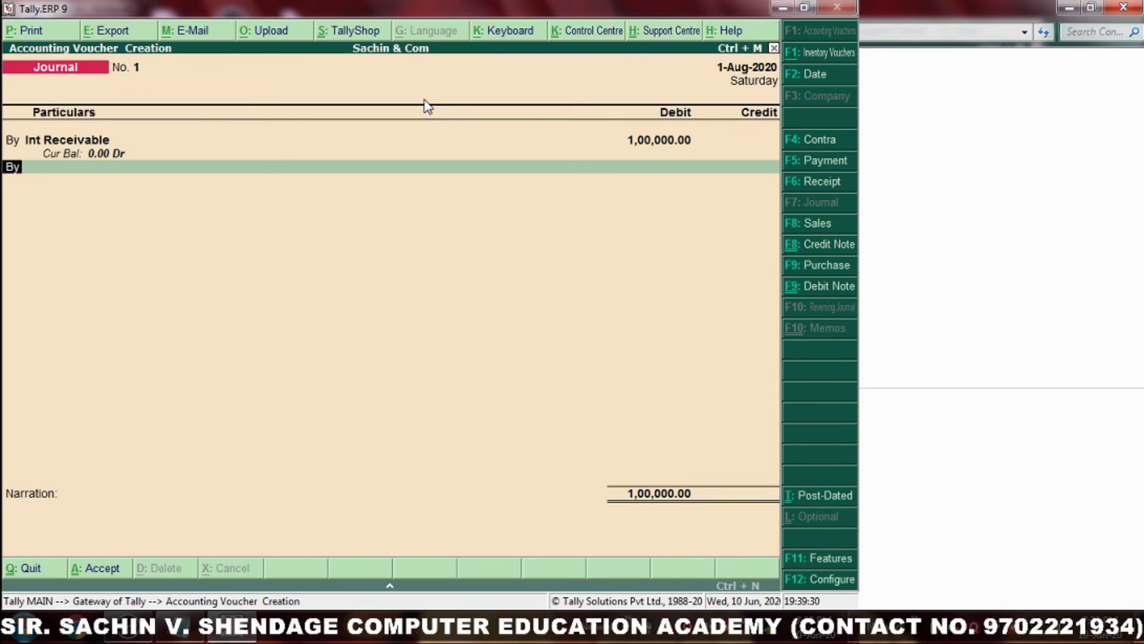
Step: Credit the borrower's ledger with 1,00,000 in the Journal and save the voucher without a narration
{"action": "key", "text": "t"}
{"action": "key", "text": "Return"}
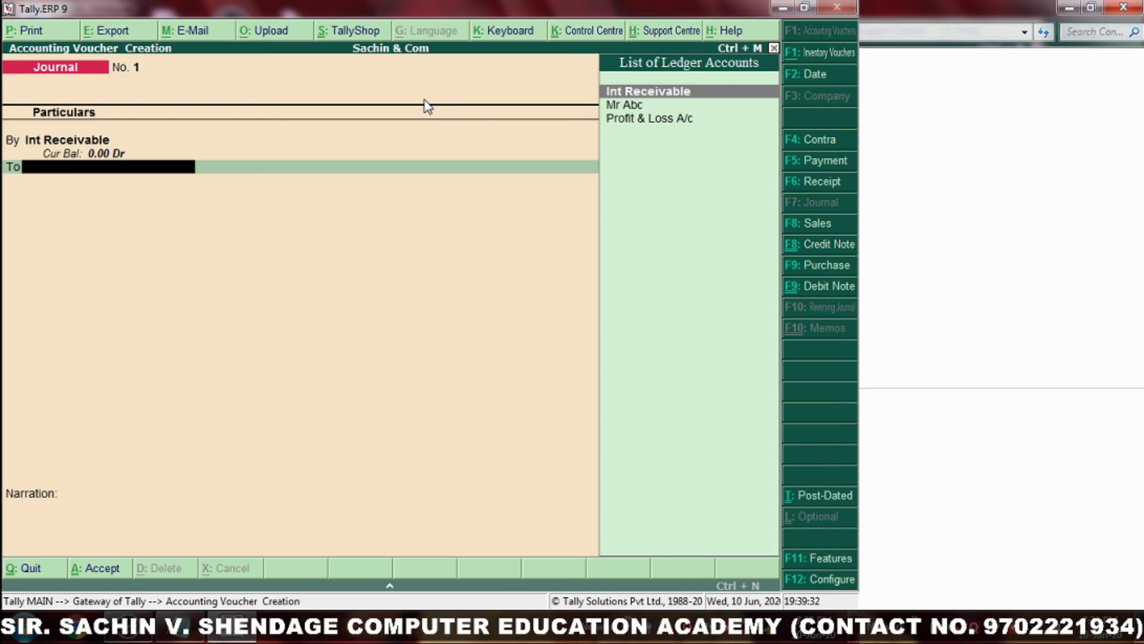
{"action": "key", "text": "Down"}
{"action": "key", "text": "Return"}
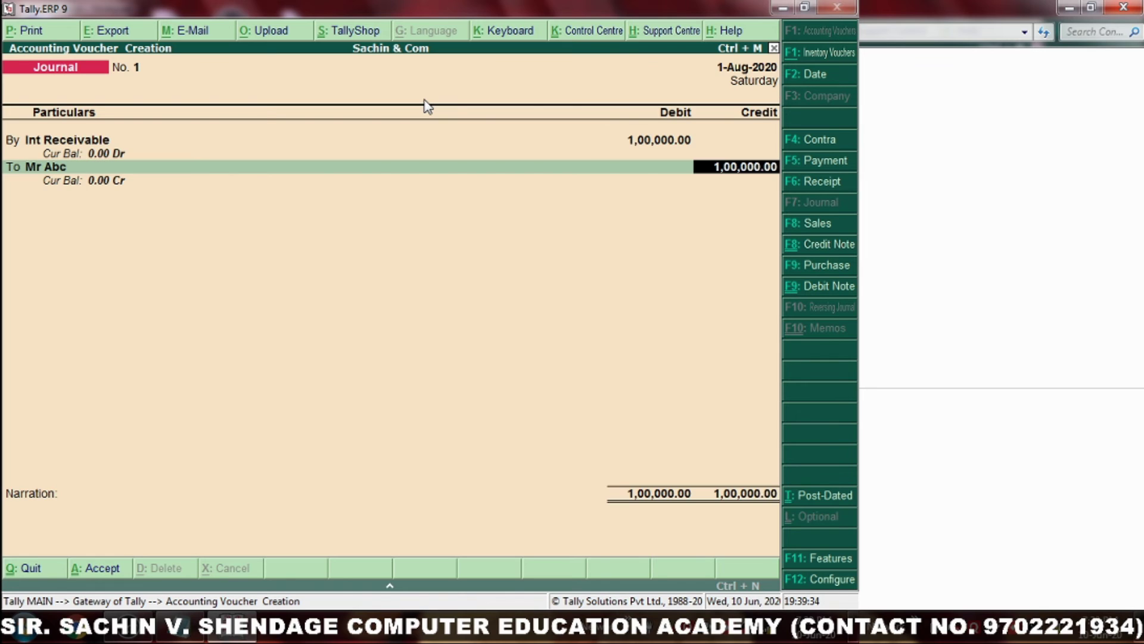
{"action": "key", "text": "Return"}
{"action": "key", "text": "Return"}
{"action": "key", "text": "Return"}
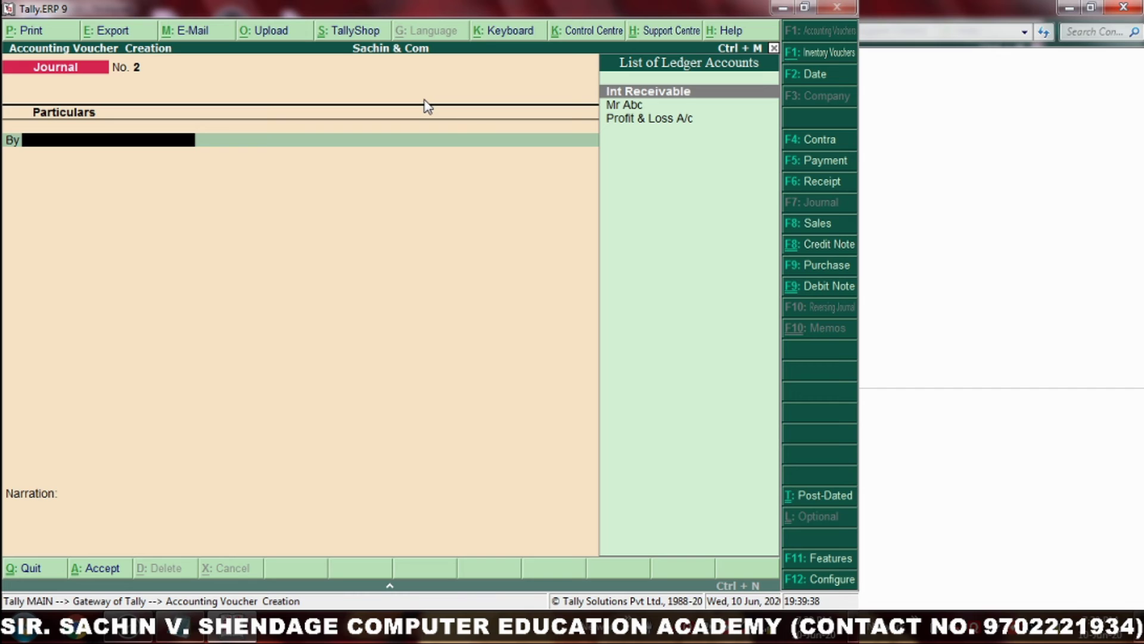
Step: Begin another Receipt voucher with Cash as the receiving account
{"action": "key", "text": "F6"}
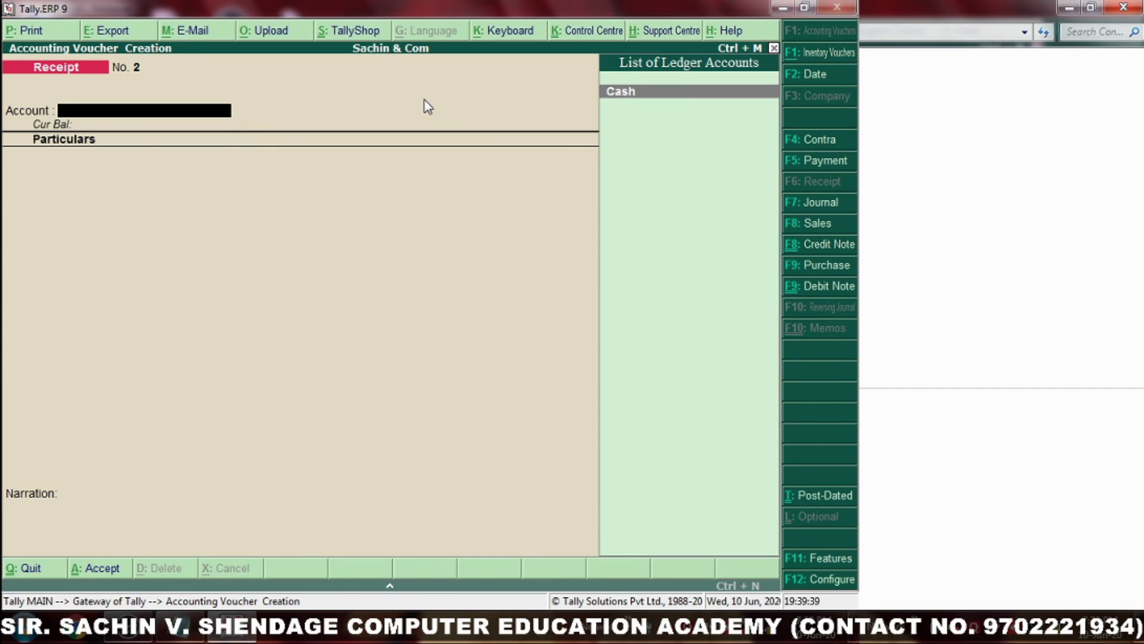
{"action": "key", "text": "b"}
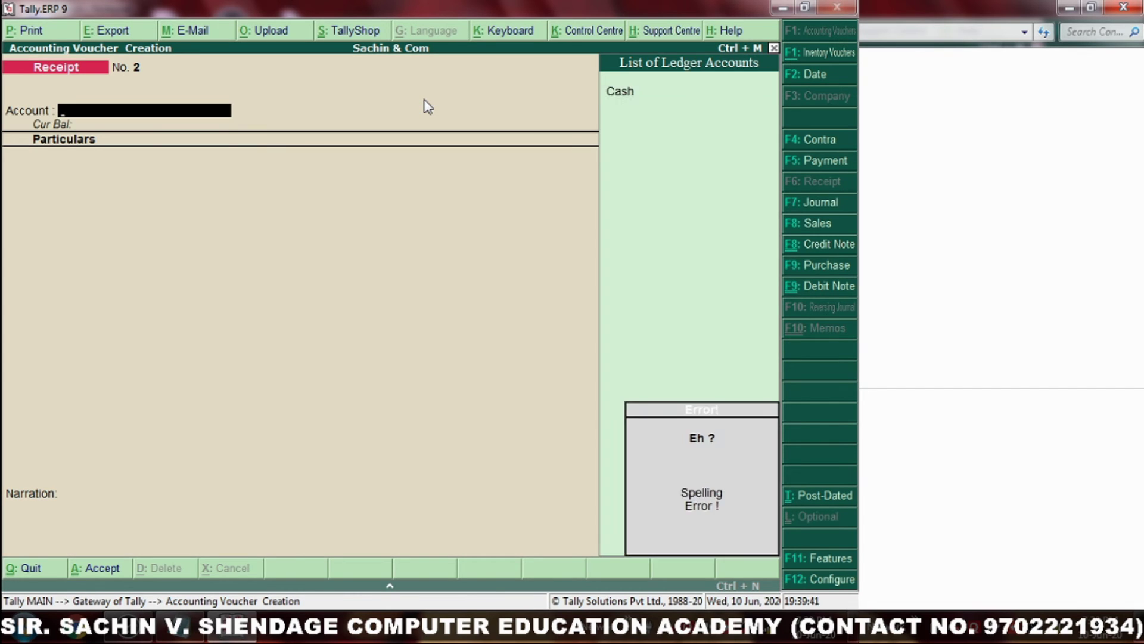
{"action": "key", "text": "Return"}
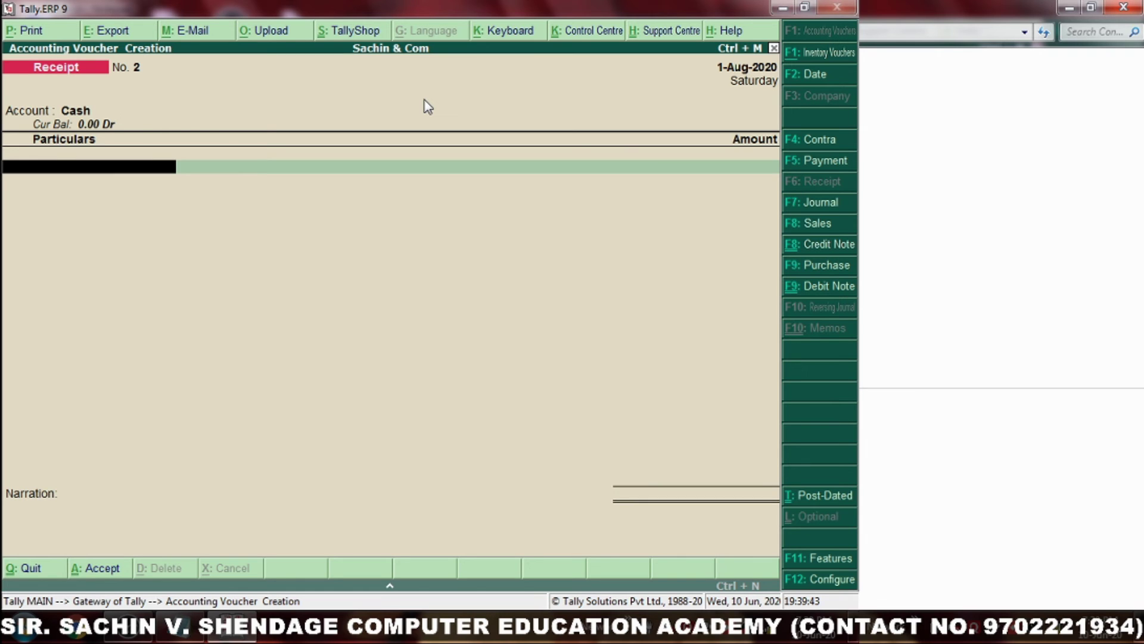
Step: Create a ledger named Int Received under Indirect Incomes for the receipt's particulars
{"action": "key", "text": "alt+c"}
{"action": "type", "text": "I"}
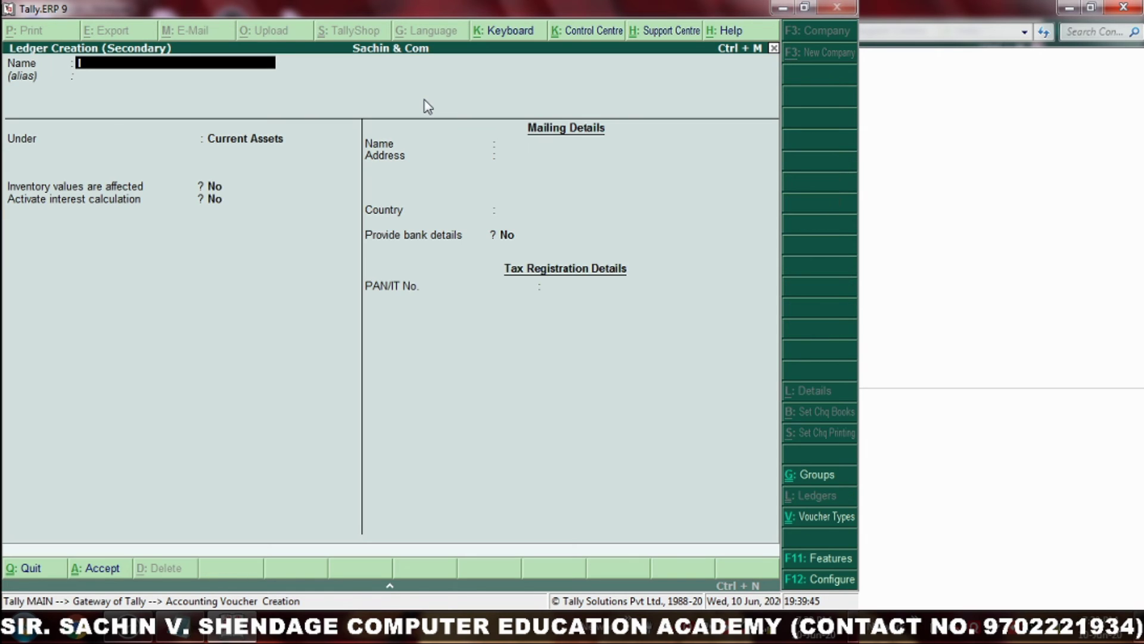
{"action": "type", "text": "nt"}
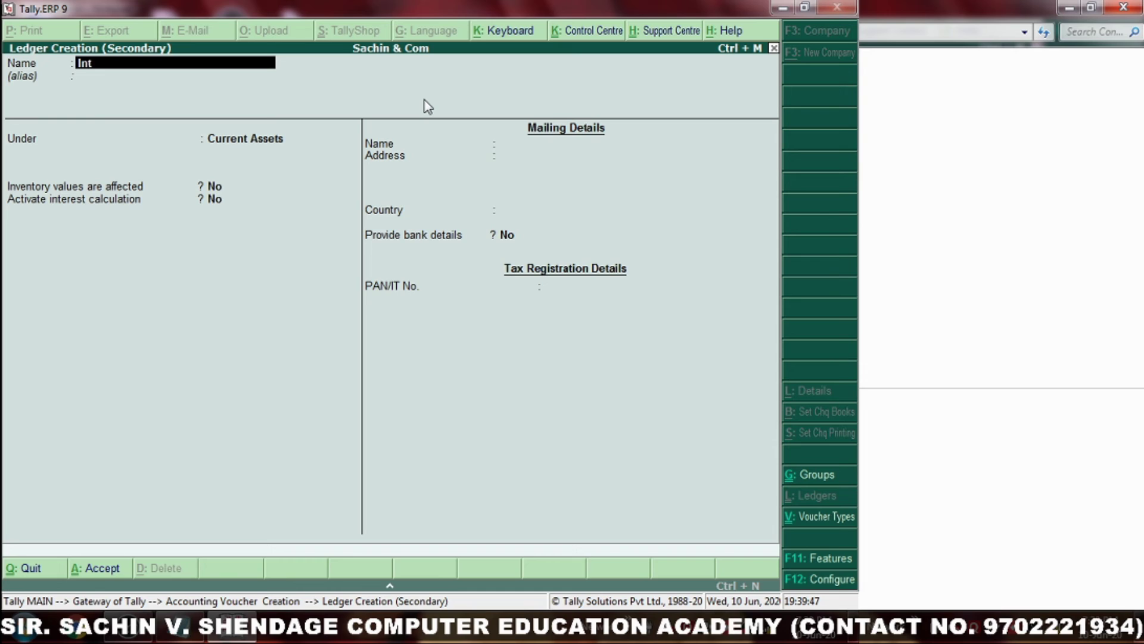
{"action": "type", "text": " Received"}
{"action": "key", "text": "Return"}
{"action": "type", "text": "In"}
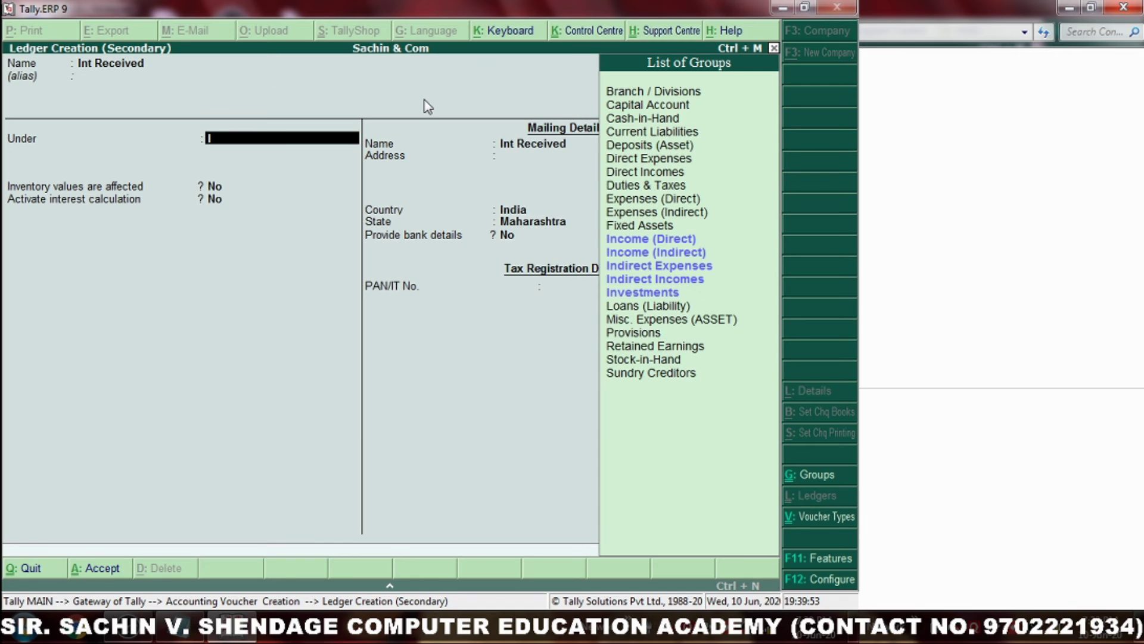
{"action": "key", "text": "Down"}
{"action": "key", "text": "Down"}
{"action": "key", "text": "Down"}
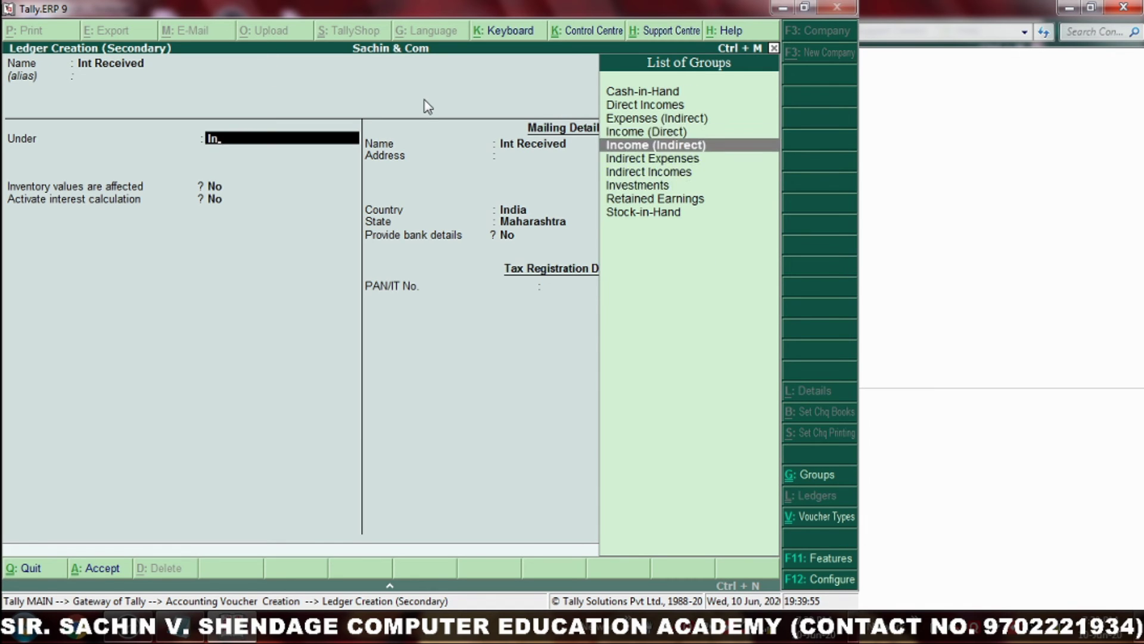
{"action": "key", "text": "Return"}
Step: Save the Int Received ledger with its remaining defaults and use it in the Receipt voucher
{"action": "key", "text": "Return"}
{"action": "key", "text": "Return"}
{"action": "key", "text": "Return"}
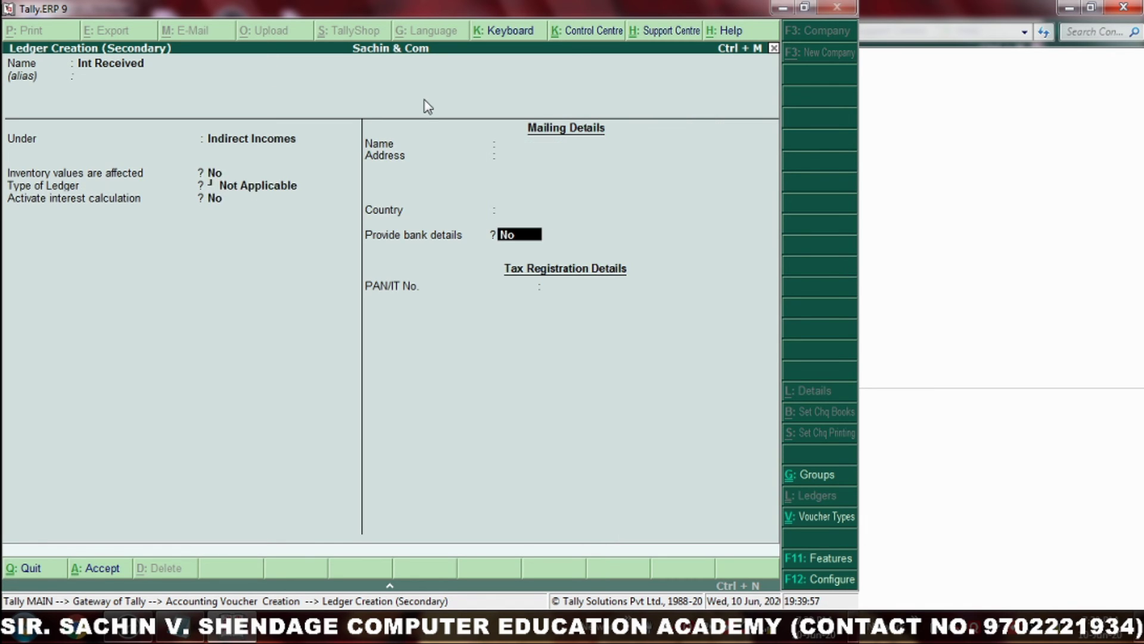
{"action": "key", "text": "Return"}
{"action": "key", "text": "Return"}
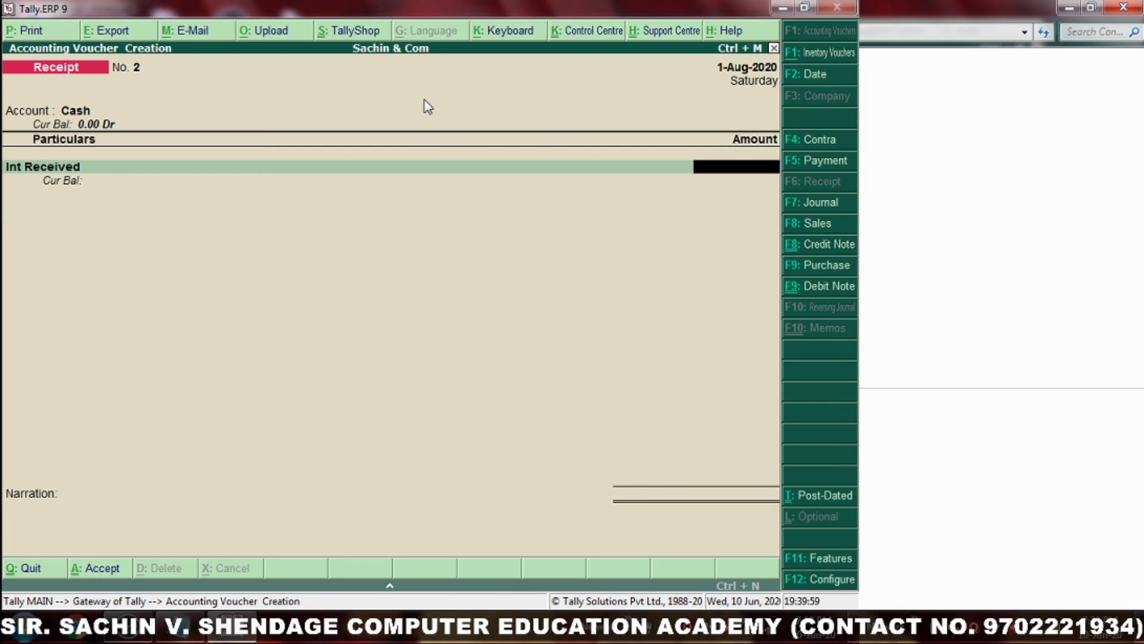
Step: Enter 1,00,000 as the Int Received amount and save the Receipt voucher without a narration
{"action": "type", "text": "1999"}
{"action": "key", "text": "BackSpace"}
{"action": "key", "text": "BackSpace"}
{"action": "type", "text": "00,000"}
{"action": "key", "text": "Return"}
{"action": "key", "text": "Return"}
{"action": "key", "text": "Return"}
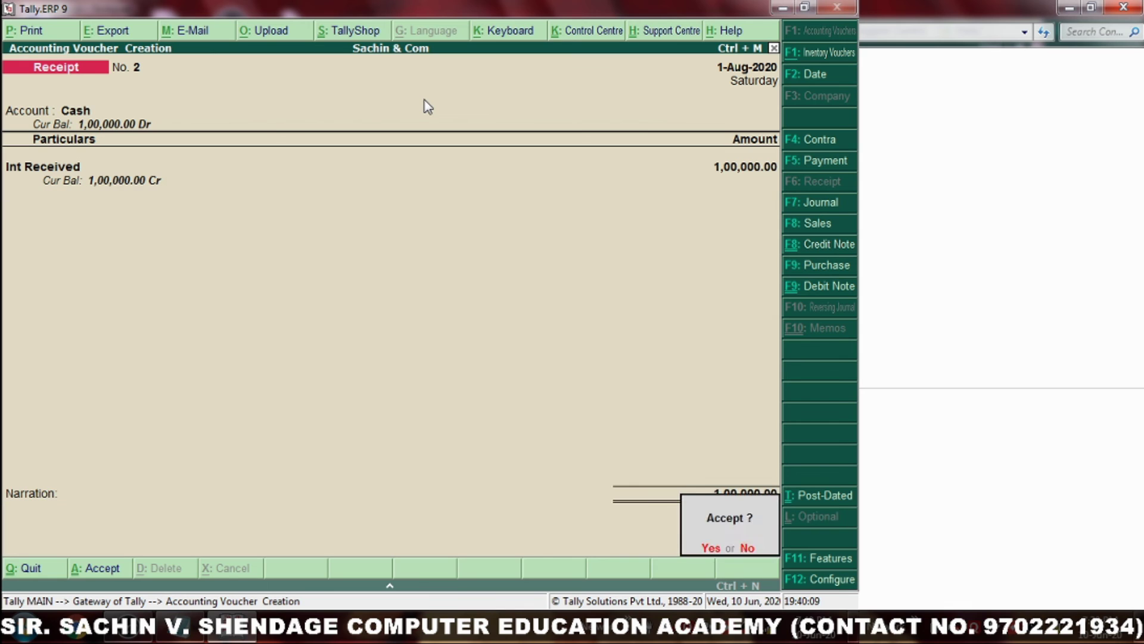
{"action": "key", "text": "Return"}
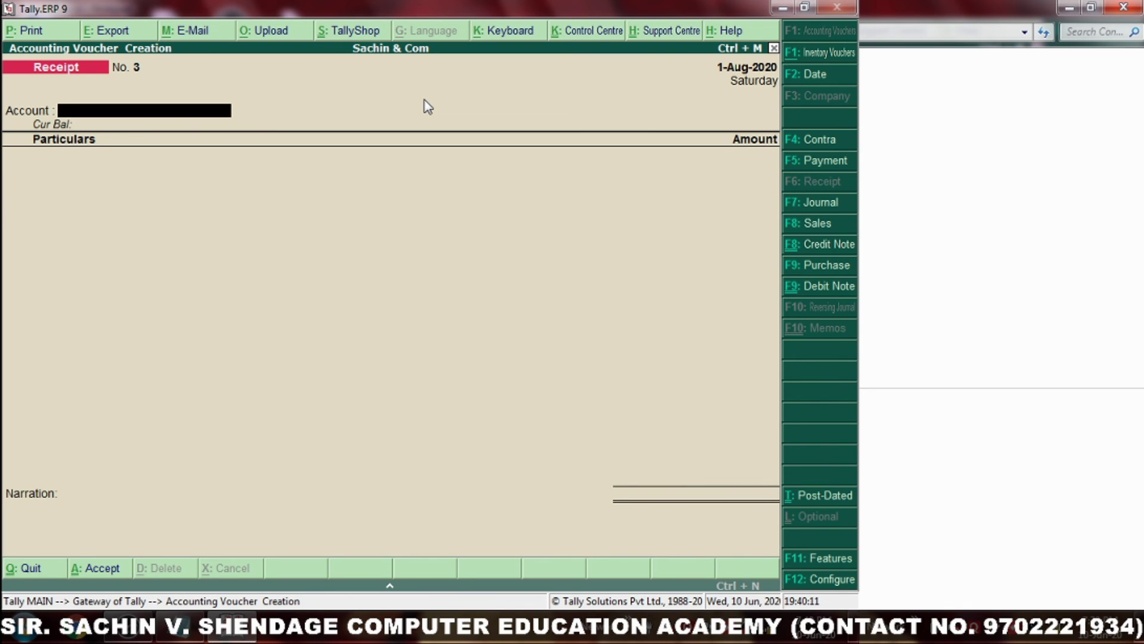
Step: Leave voucher entry and display the list of account books
{"action": "key", "text": "Escape"}
{"action": "key", "text": "Escape"}
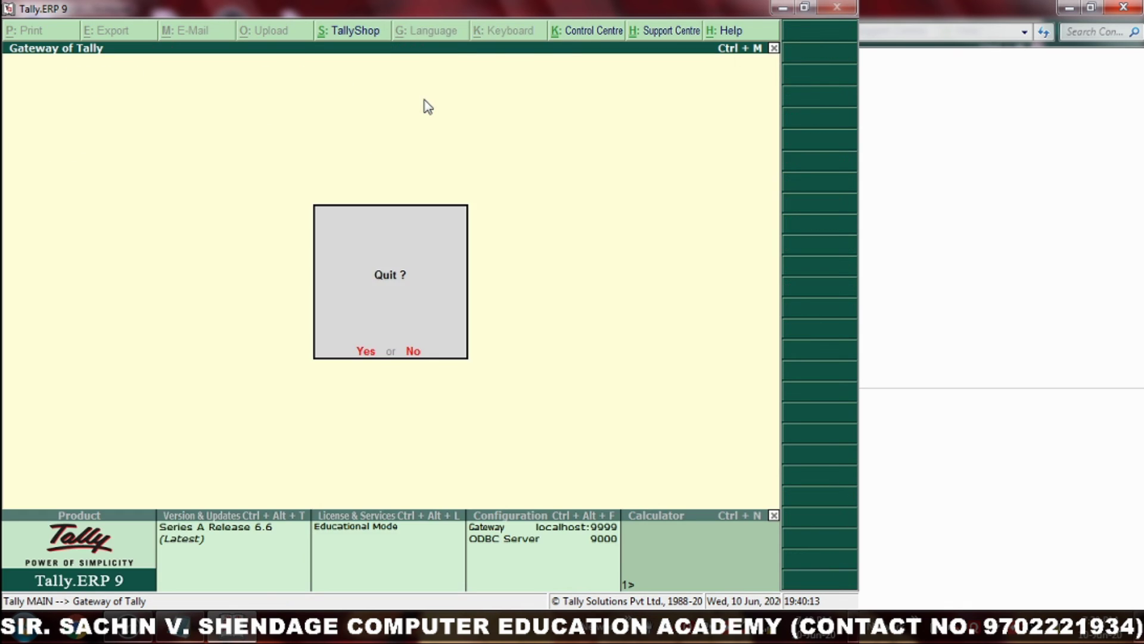
{"action": "key", "text": "Escape"}
{"action": "key", "text": "Up"}
{"action": "key", "text": "Up"}
{"action": "key", "text": "Up"}
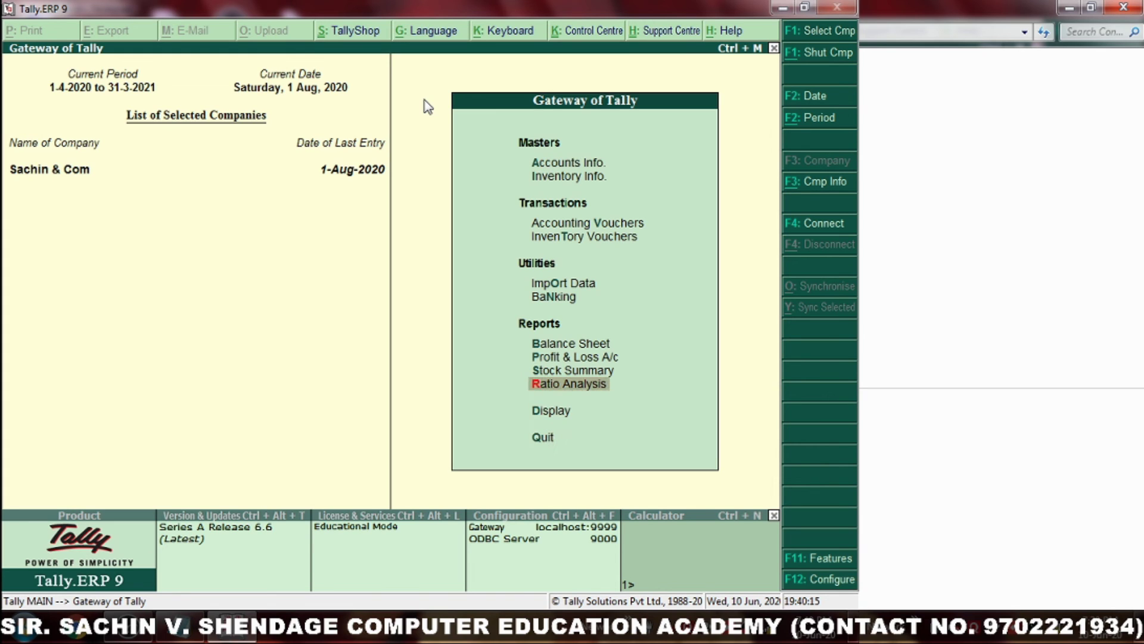
{"action": "key", "text": "Down"}
{"action": "key", "text": "Return"}
{"action": "key", "text": "Down"}
{"action": "key", "text": "Down"}
{"action": "key", "text": "Return"}
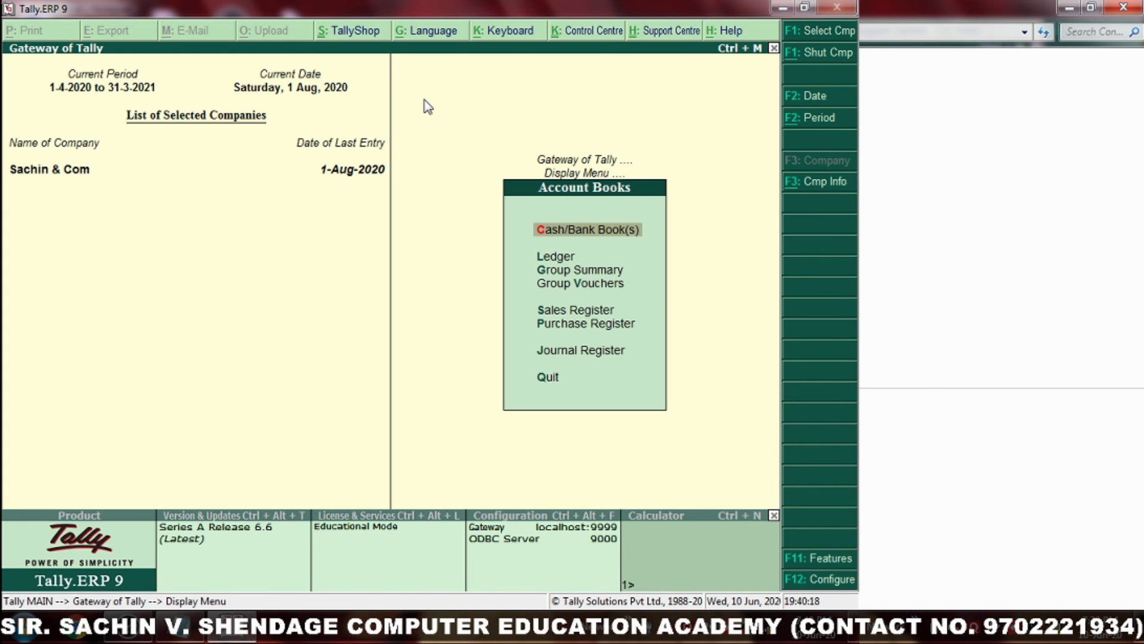
Step: Display the ledger vouchers of the borrower's account
{"action": "key", "text": "Down"}
{"action": "key", "text": "Return"}
{"action": "key", "text": "Down"}
{"action": "key", "text": "Down"}
{"action": "key", "text": "Down"}
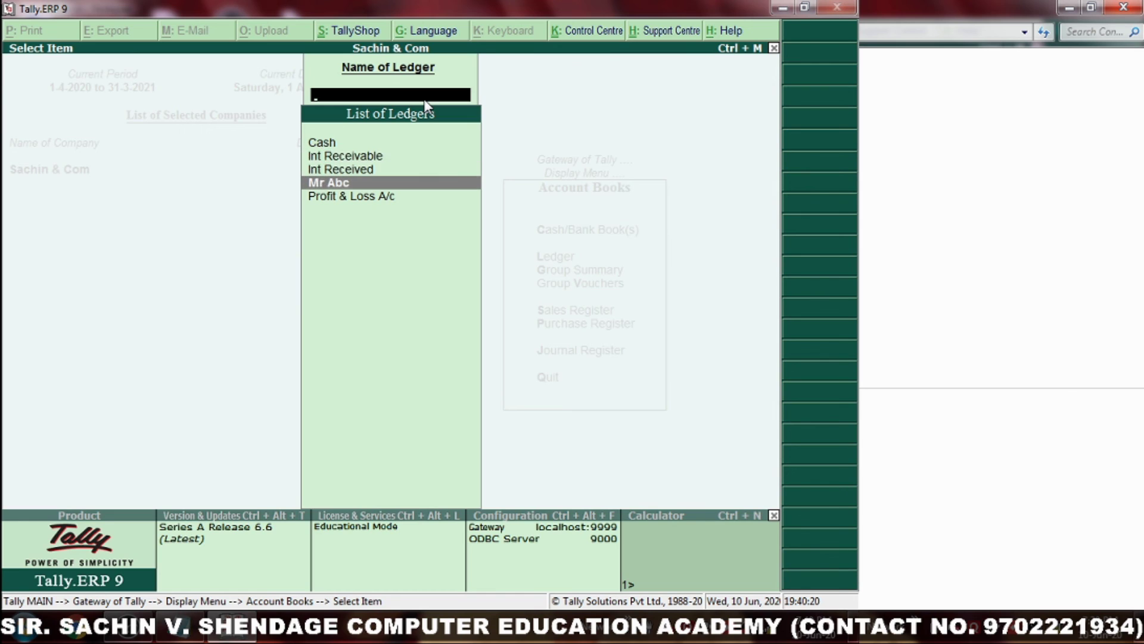
{"action": "key", "text": "Return"}
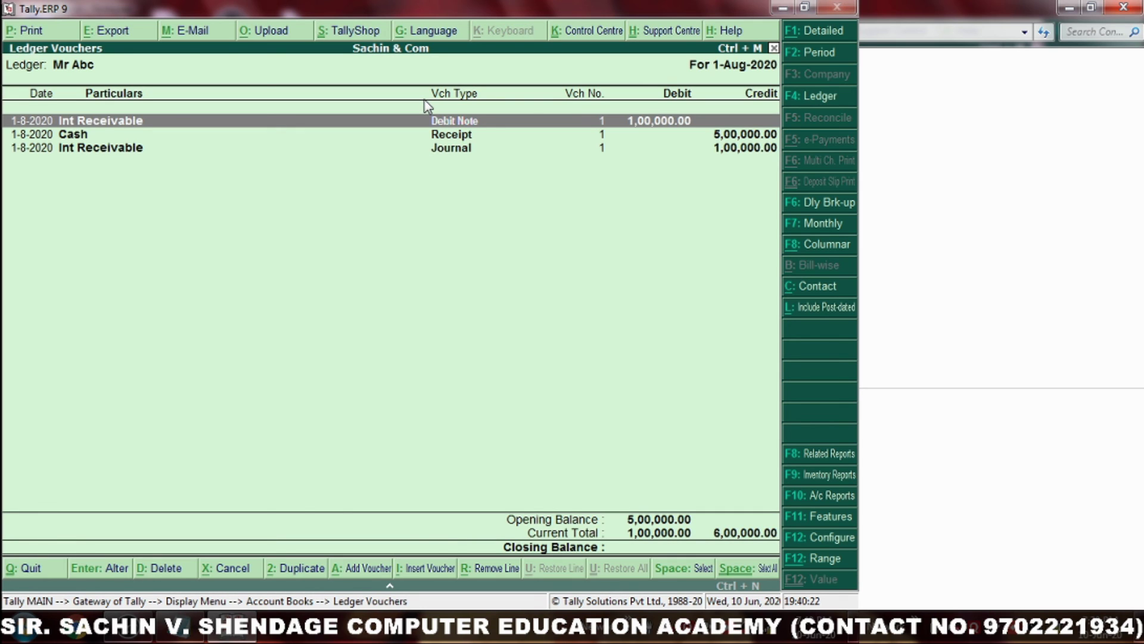
Step: Set the ledger report period from 1-4-2020 to 1-8-2020
{"action": "key", "text": "F2"}
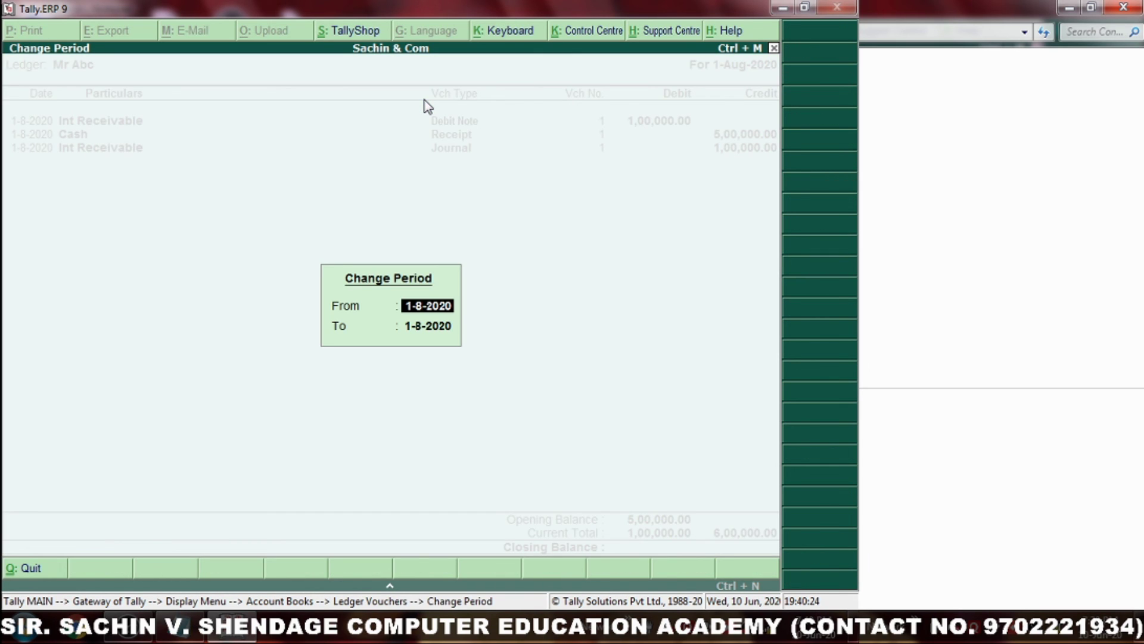
{"action": "type", "text": "-4"}
{"action": "key", "text": "BackSpace"}
{"action": "key", "text": "BackSpace"}
{"action": "type", "text": "1-4"}
{"action": "key", "text": "Return"}
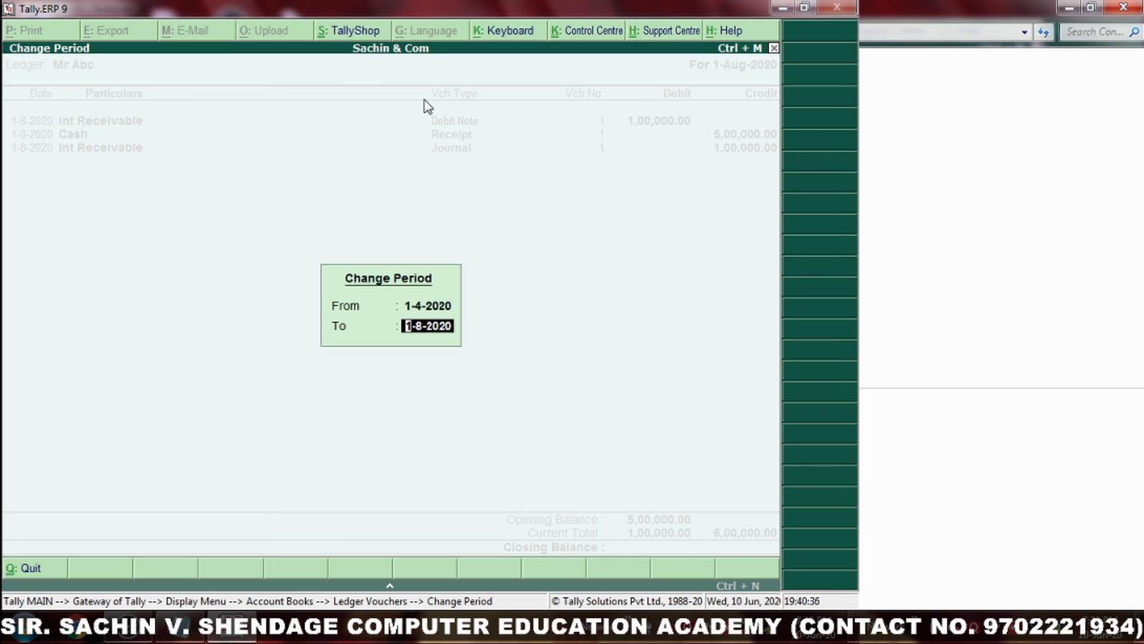
{"action": "key", "text": "Return"}
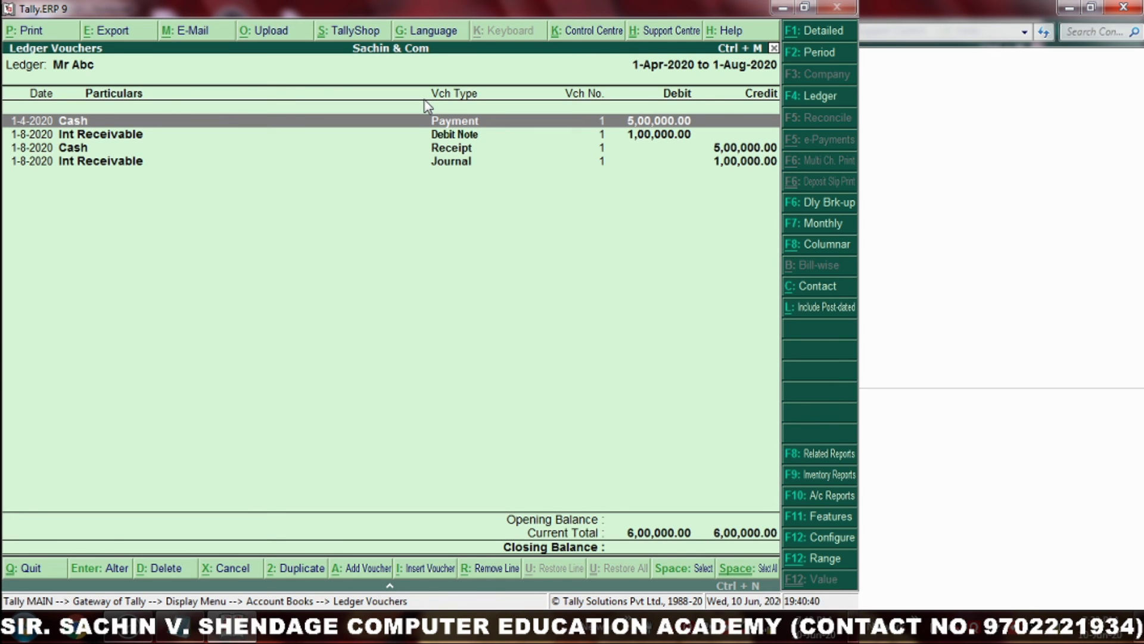
Step: Review the borrower's debit note, receipt and journal entries, and return to the Gateway of Tally
{"action": "key", "text": "Down"}
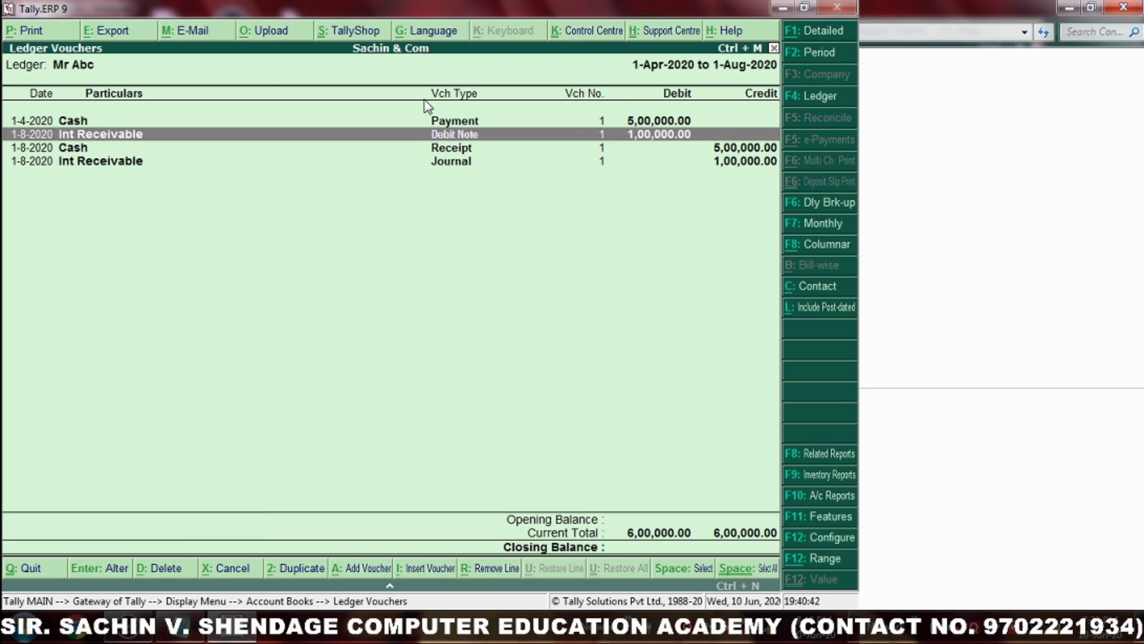
{"action": "key", "text": "Down"}
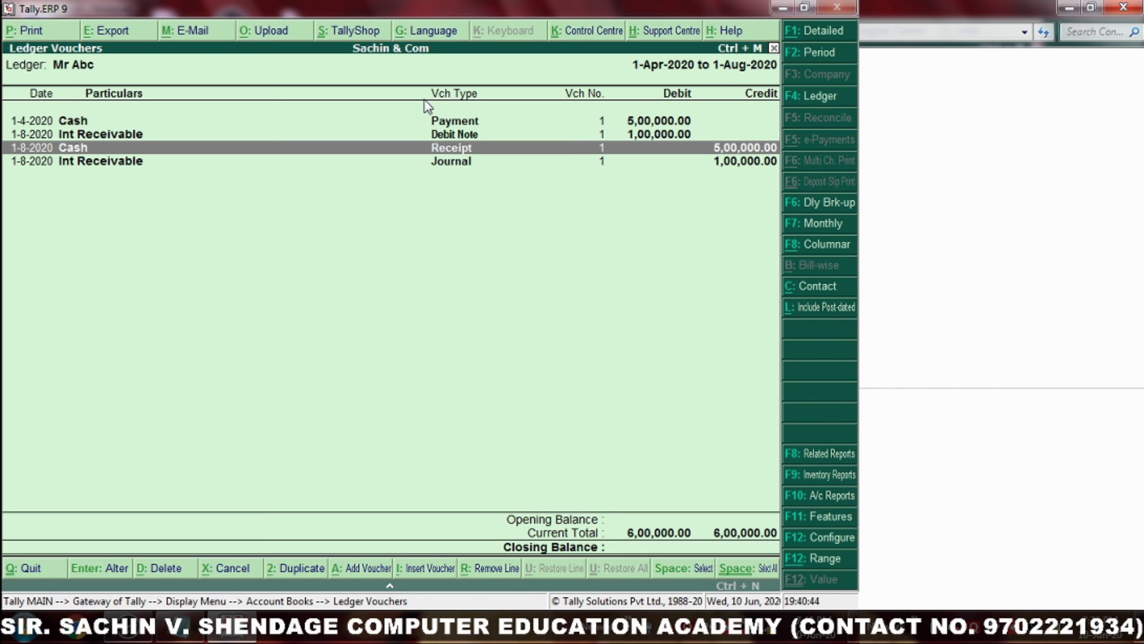
{"action": "key", "text": "Down"}
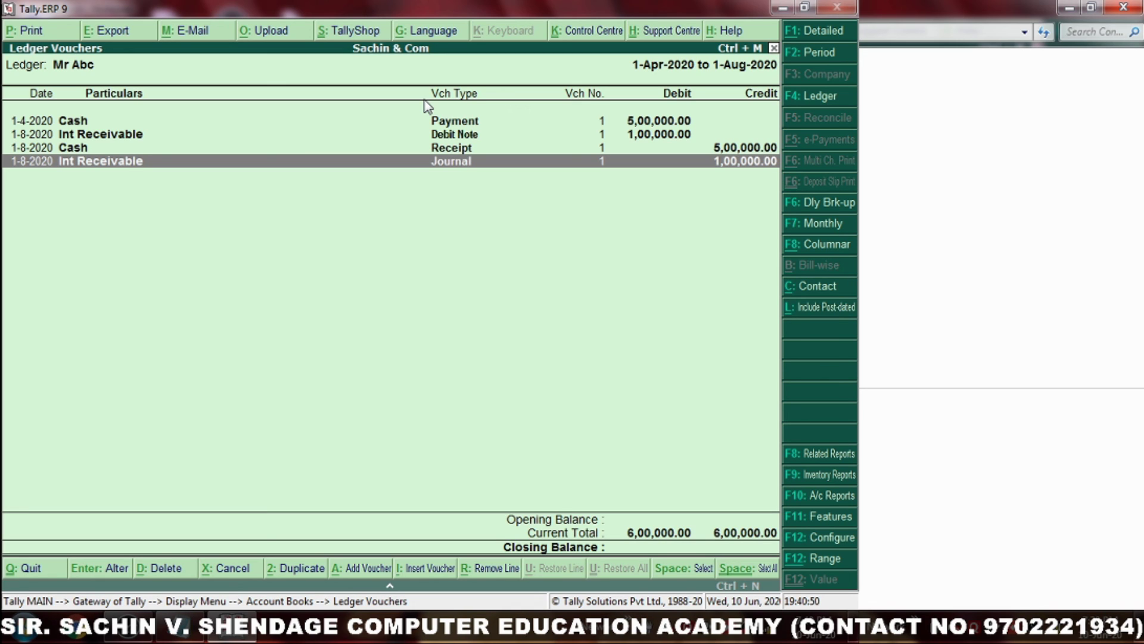
{"action": "key", "text": "Escape"}
{"action": "key", "text": "Escape"}
{"action": "key", "text": "Escape"}
{"action": "key", "text": "Escape"}
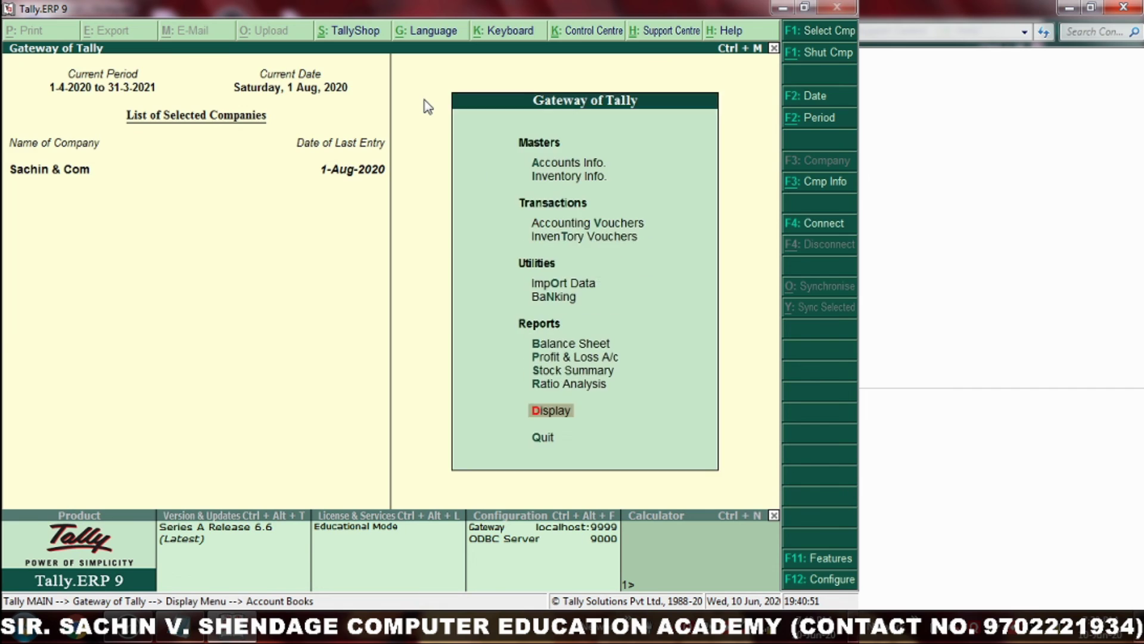
{"action": "key", "text": "n"}
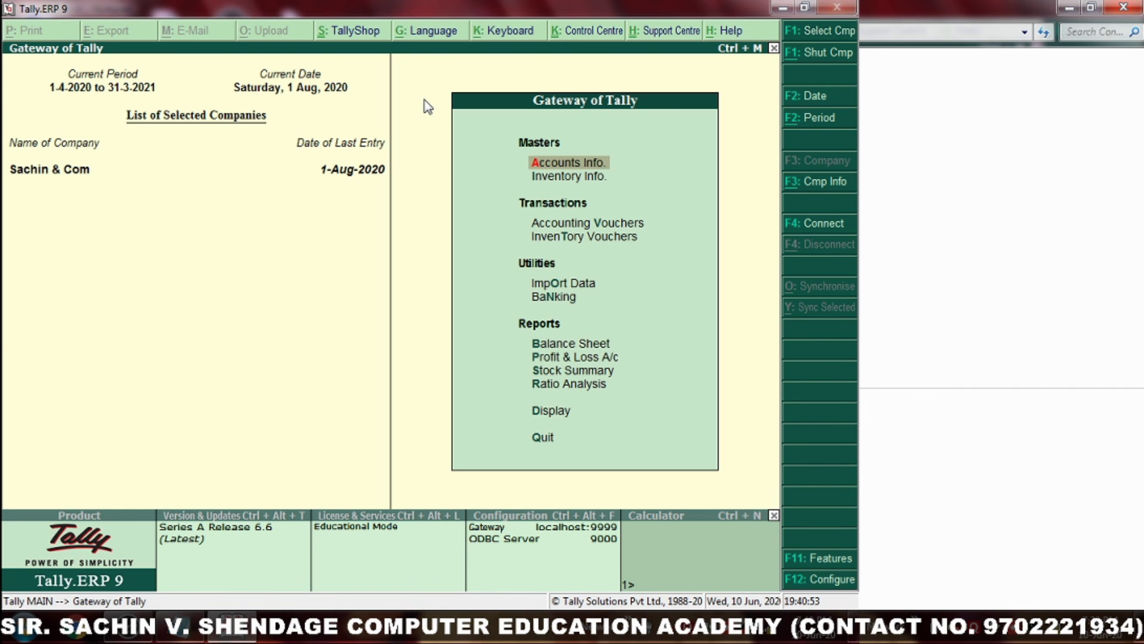